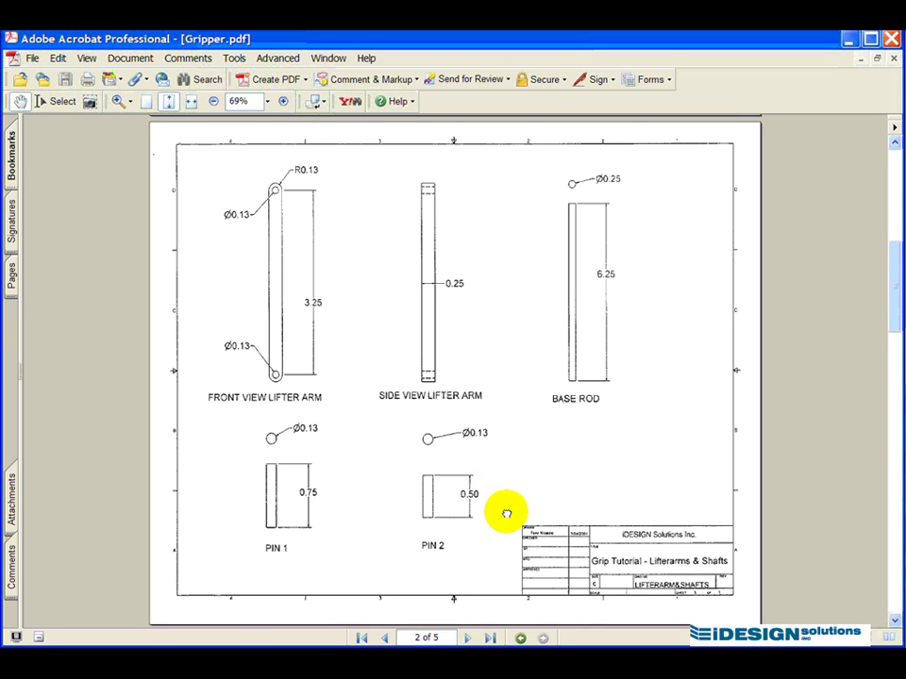
# Page down through Gripper.pdf to the Piston Top drawing on page 3.
pyautogui.moveTo(506, 511); pyautogui.dragTo(510, 199)
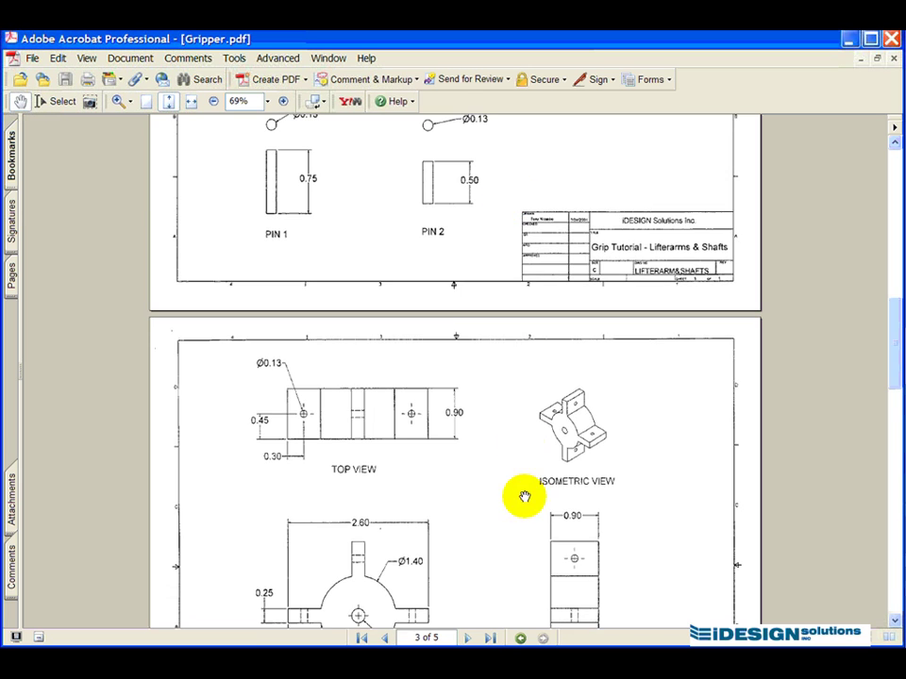
pyautogui.moveTo(523, 497); pyautogui.dragTo(520, 299)
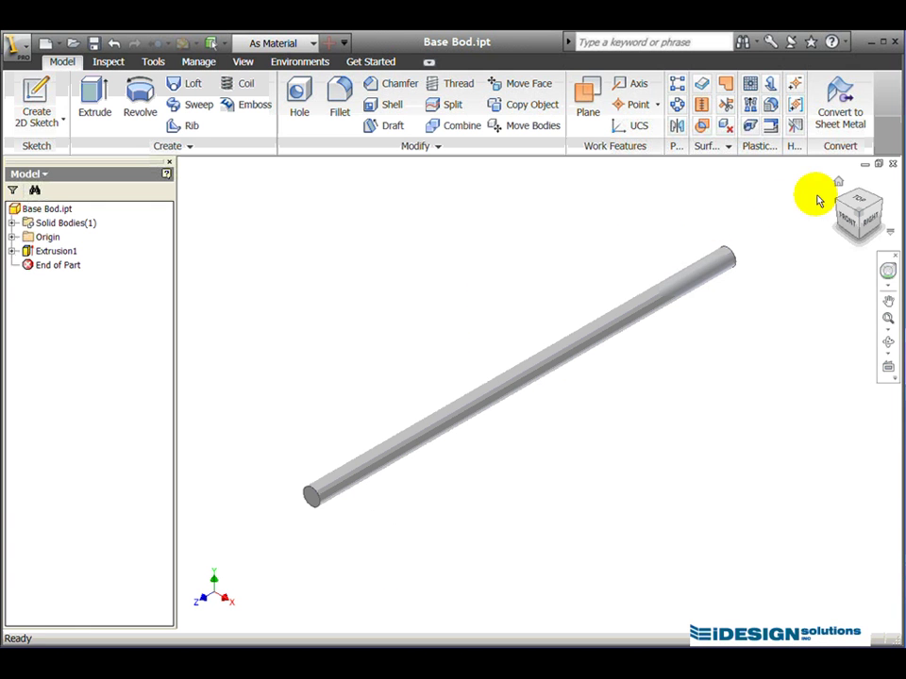
# Close Base Bod.ipt and create a new part from the Standard (in).ipt template.
pyautogui.click(892, 164)
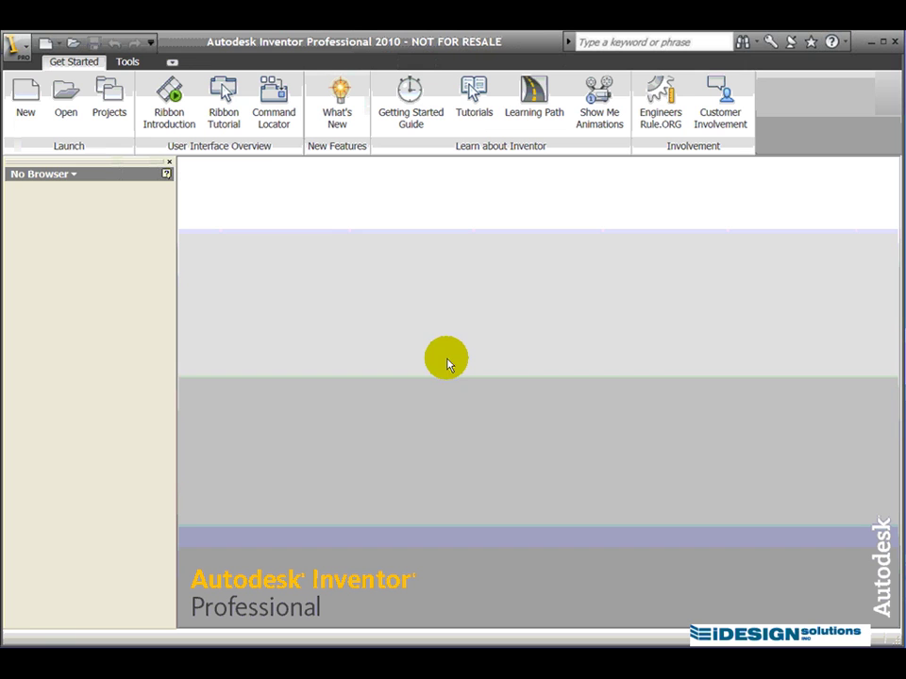
pyautogui.click(26, 111)
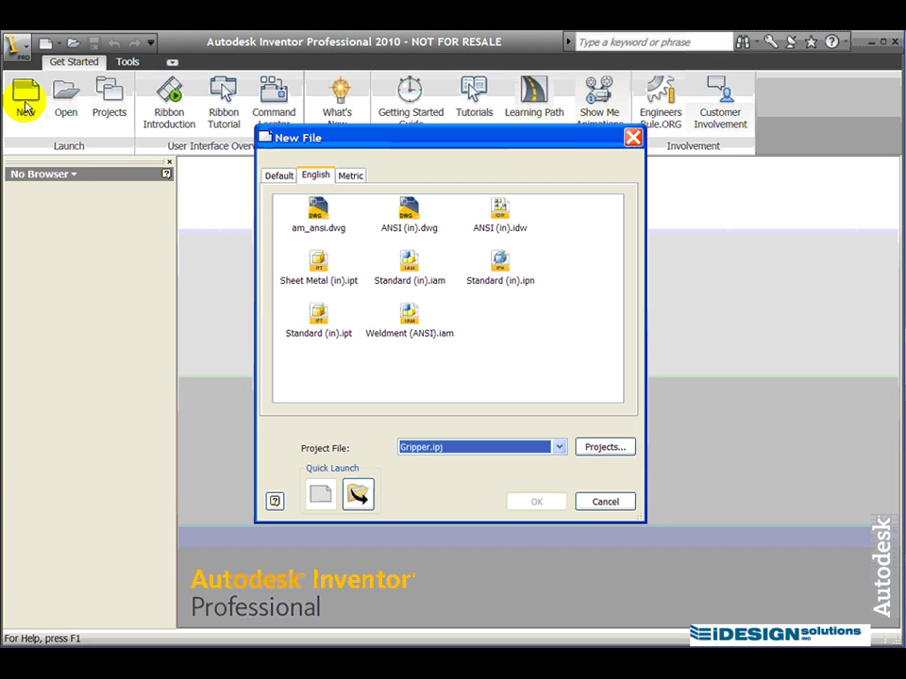
pyautogui.click(317, 314)
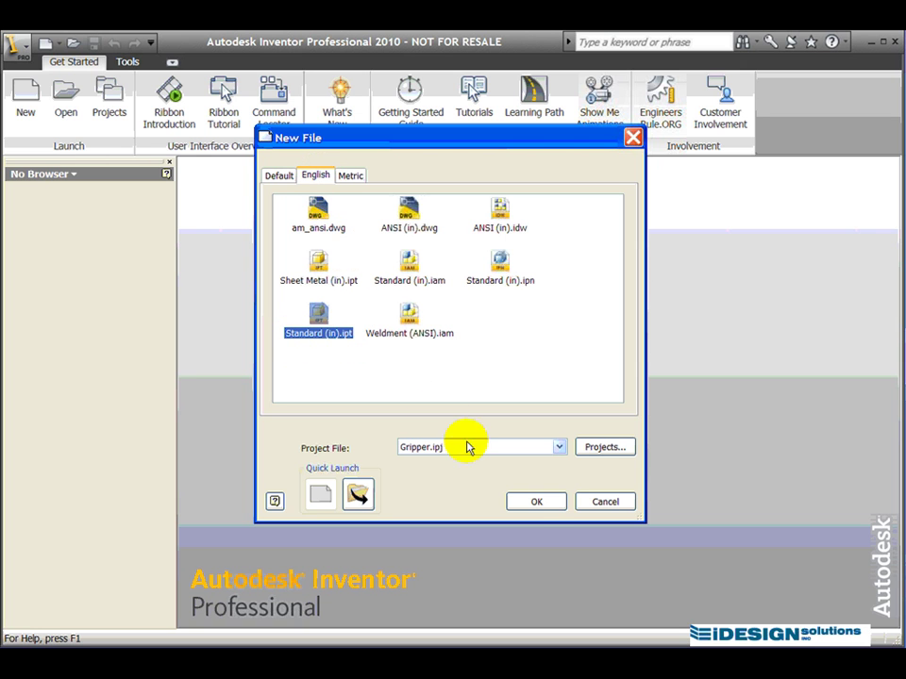
pyautogui.click(540, 505)
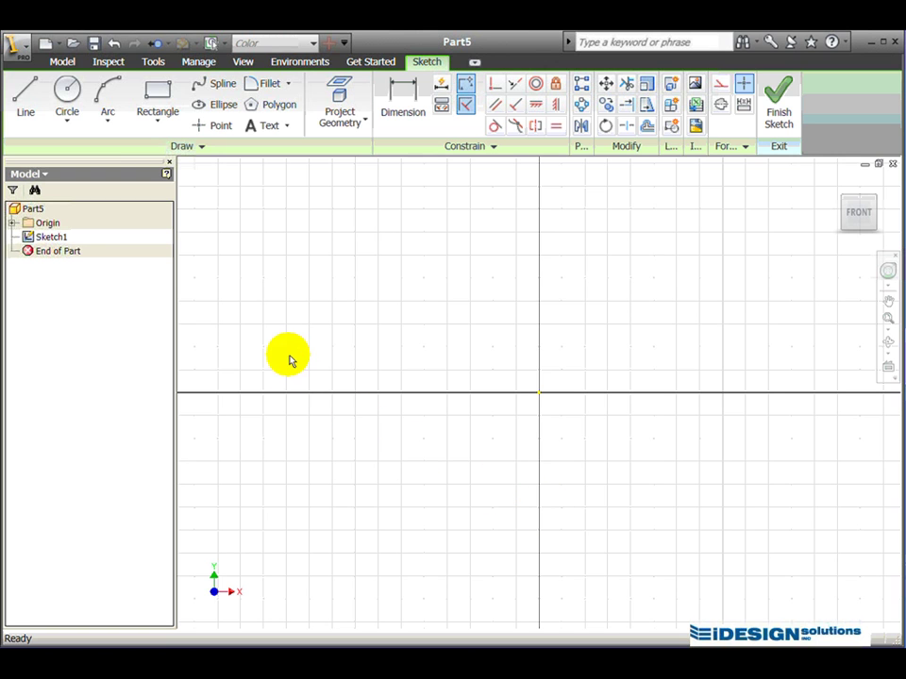
# Draw a circle above-left of the origin and dimension its diameter to 1.400 in.
pyautogui.click(70, 91)
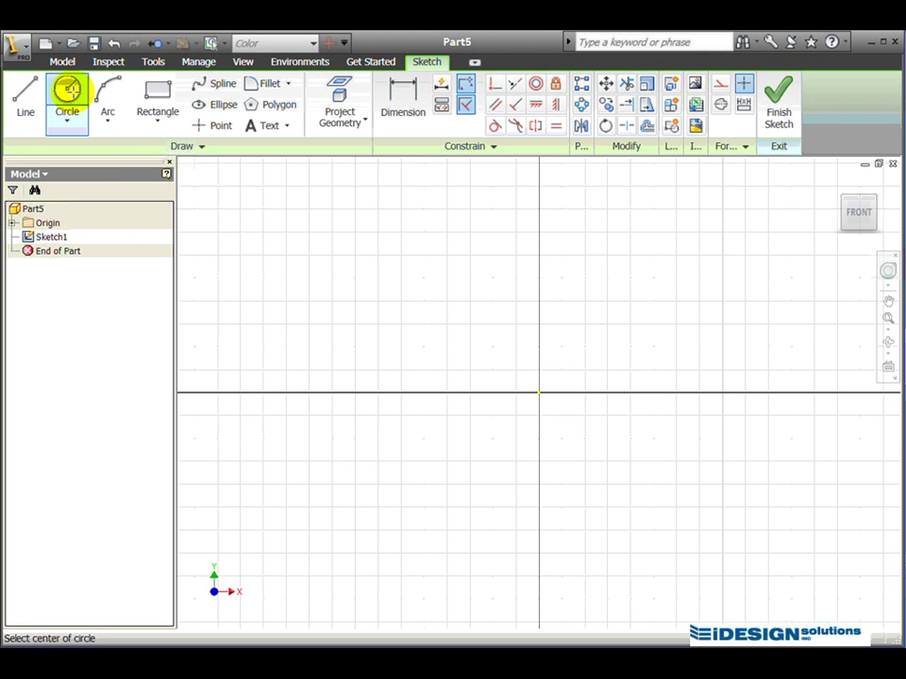
pyautogui.click(445, 342)
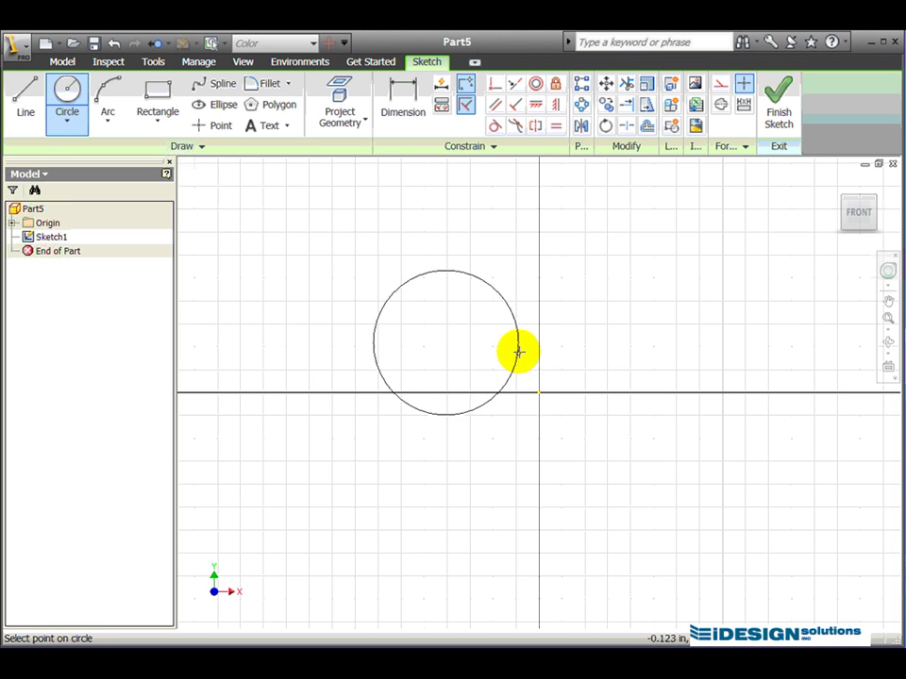
pyautogui.click(511, 314)
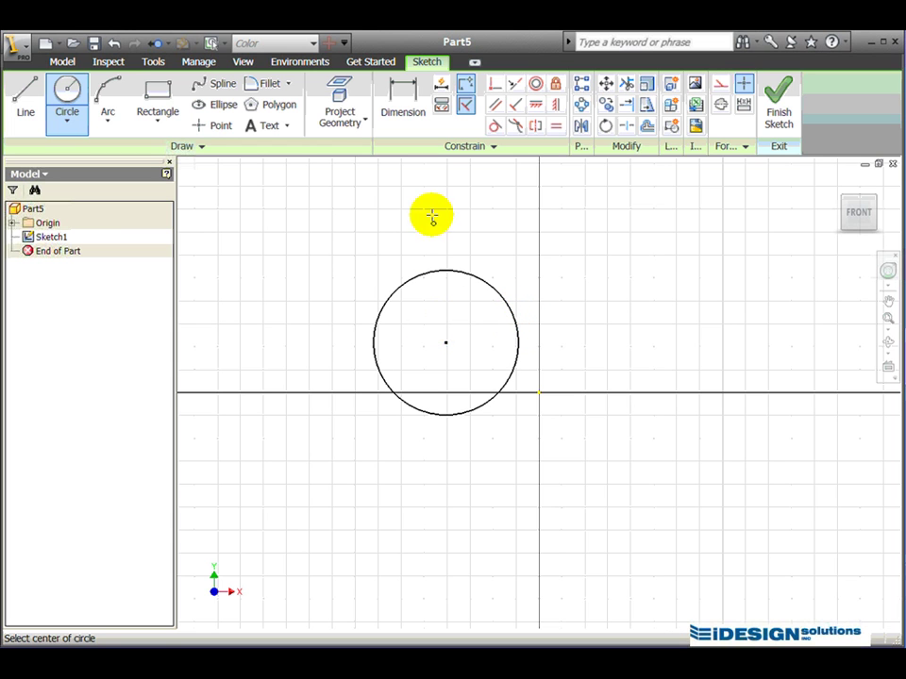
pyautogui.click(406, 100)
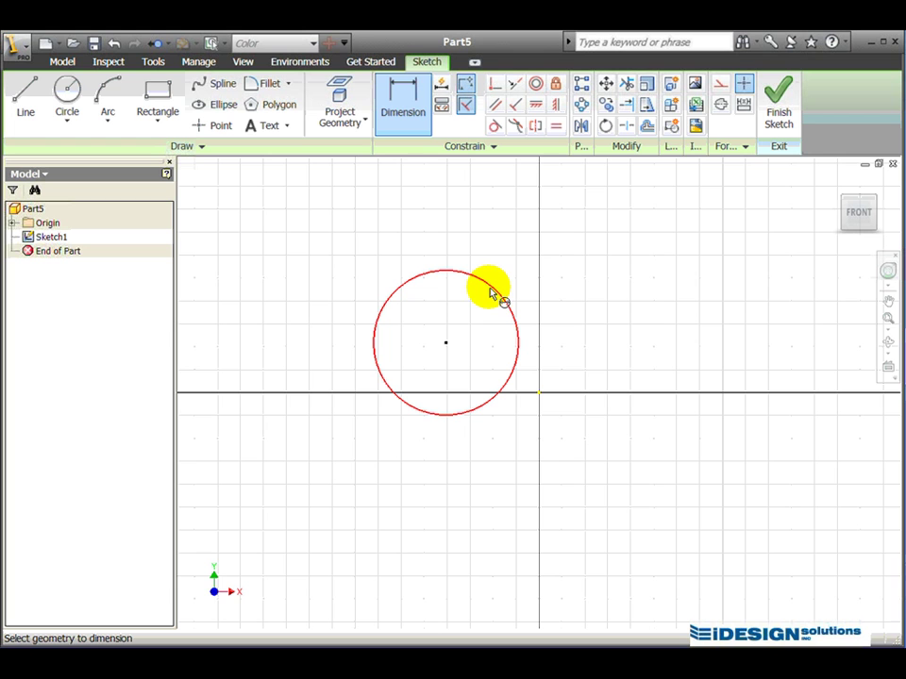
pyautogui.click(492, 290)
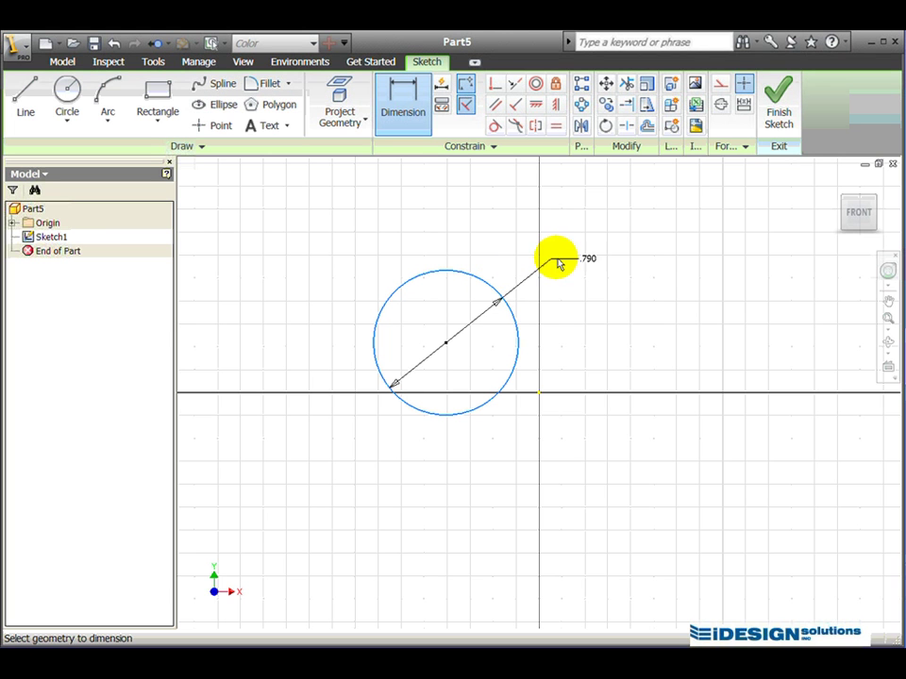
pyautogui.click(597, 296)
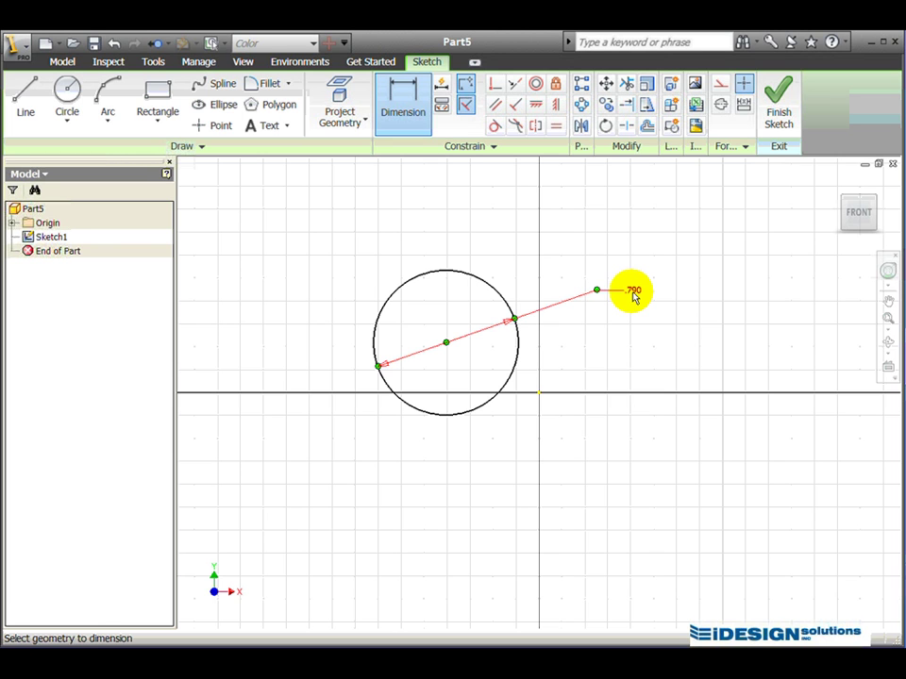
pyautogui.click(632, 295)
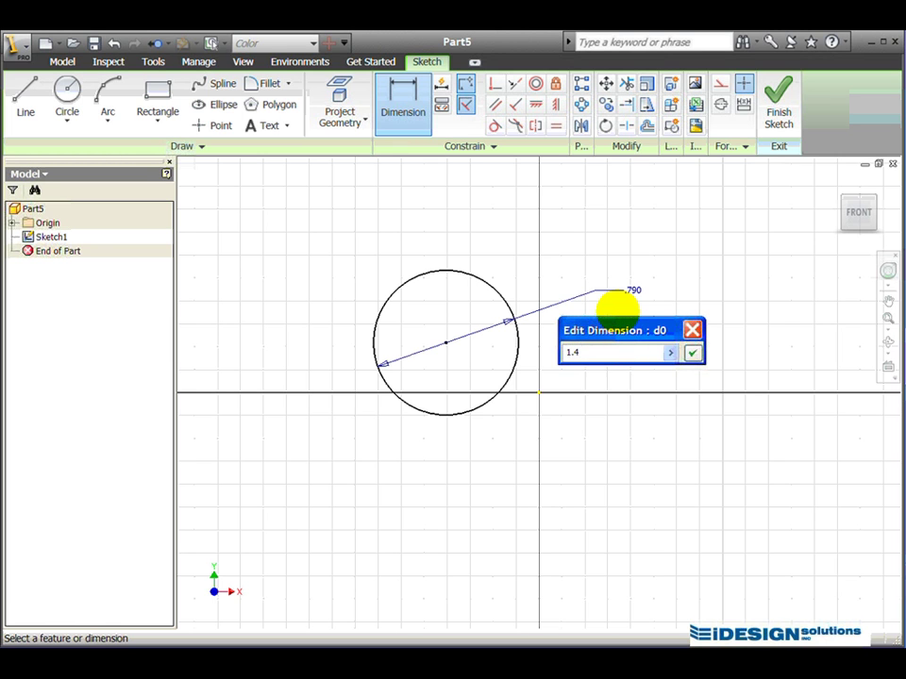
pyautogui.click(692, 352)
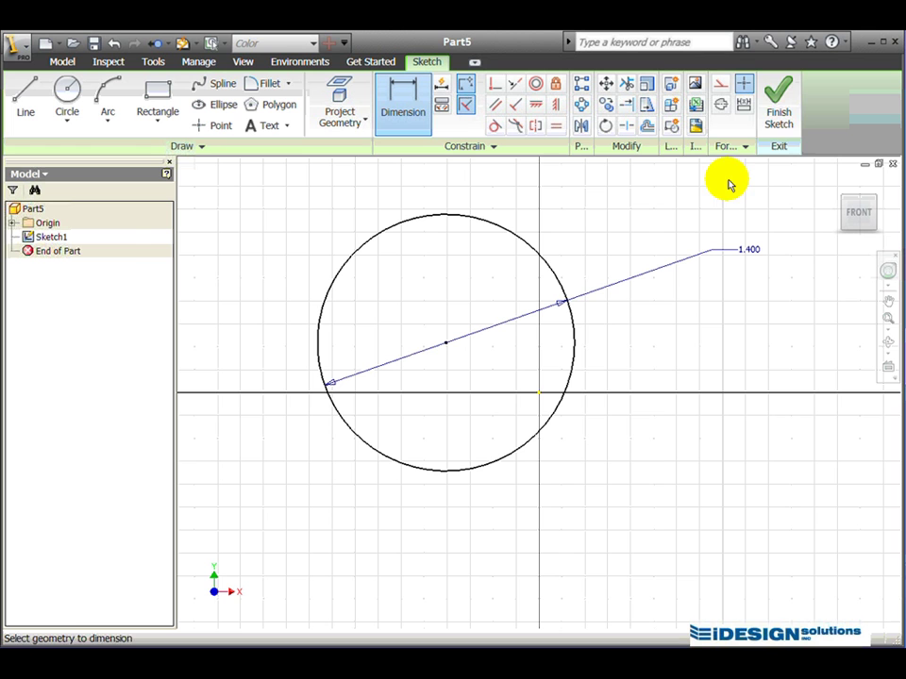
# Finish the sketch, return to the home view, and extrude the circle 0.9 in.
pyautogui.click(781, 121)
pyautogui.moveTo(849, 212)
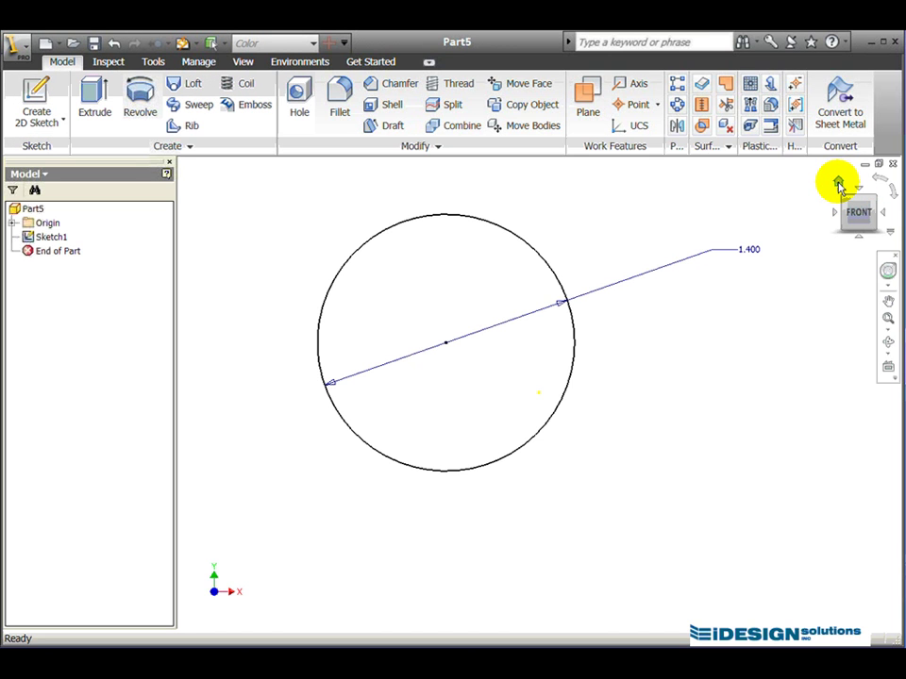
pyautogui.click(839, 183)
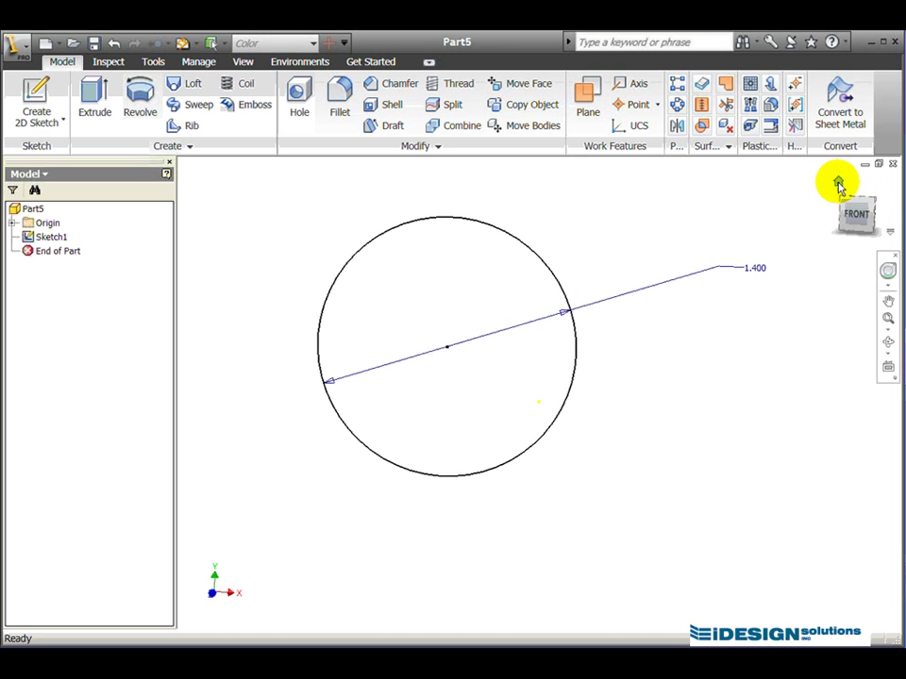
pyautogui.moveTo(445, 314); pyautogui.dragTo(495, 310, button='middle')
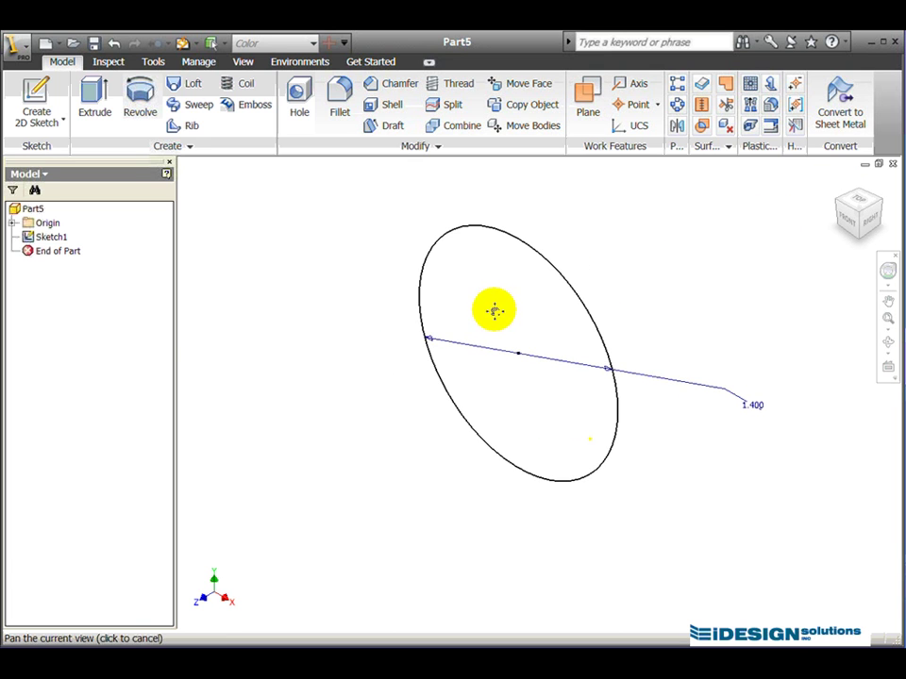
pyautogui.click(91, 98)
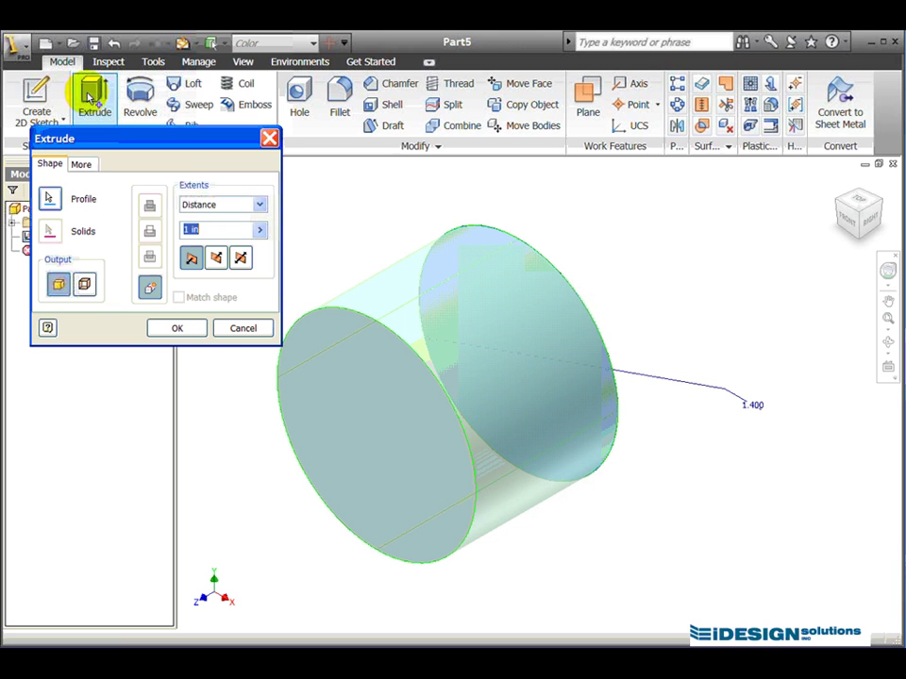
pyautogui.write('.9')
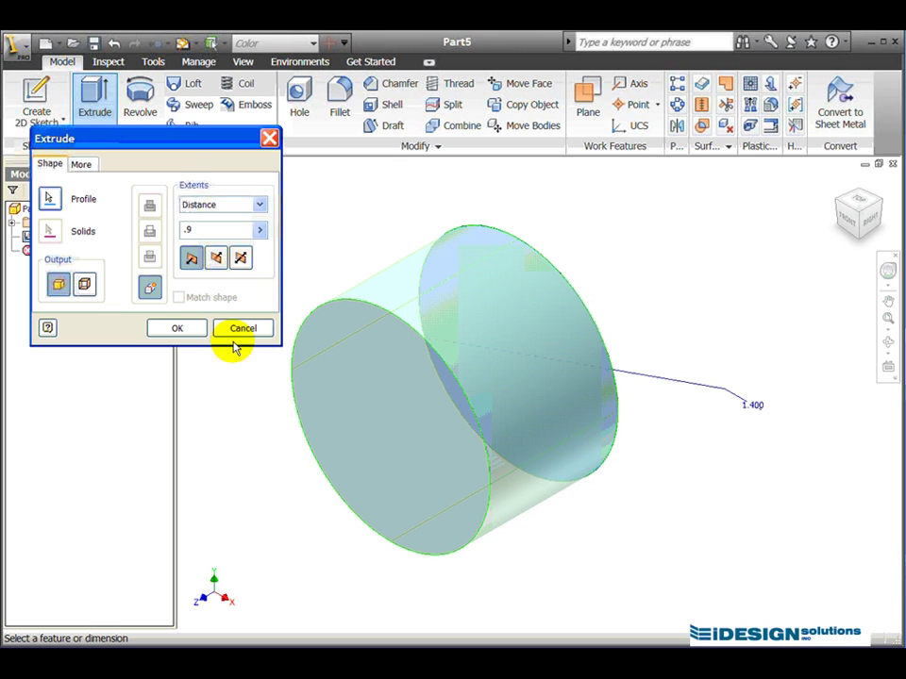
pyautogui.click(188, 335)
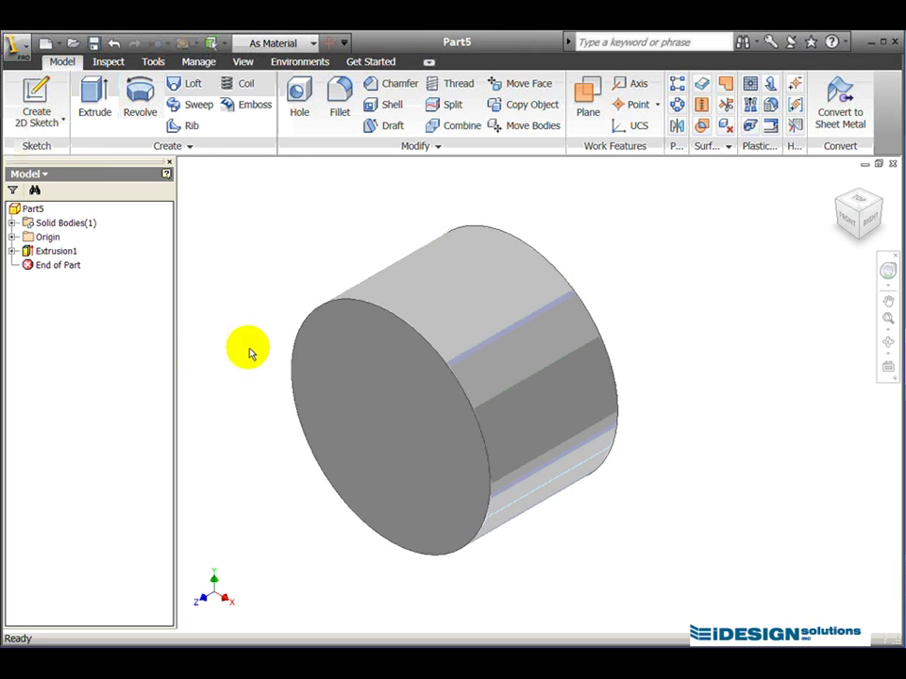
pyautogui.moveTo(338, 384)
pyautogui.mouseDown(button='middle')
pyautogui.moveTo(426, 384)
pyautogui.moveTo(425, 395)
pyautogui.mouseUp(button='middle')
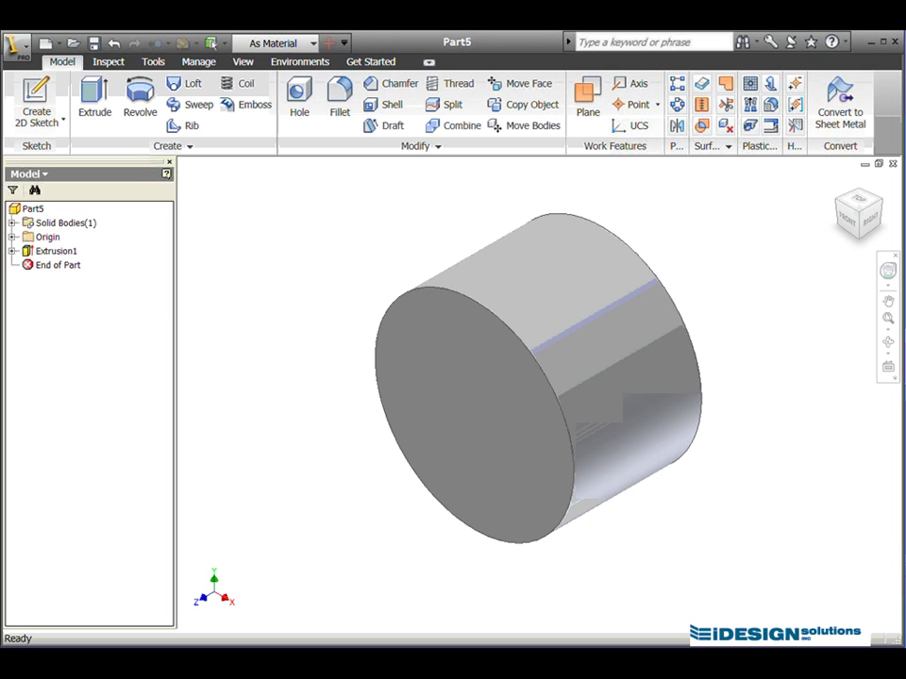
# Check the Piston Top front and side view dimensions in Gripper.pdf.
pyautogui.hotkey('alt', 'Tab')
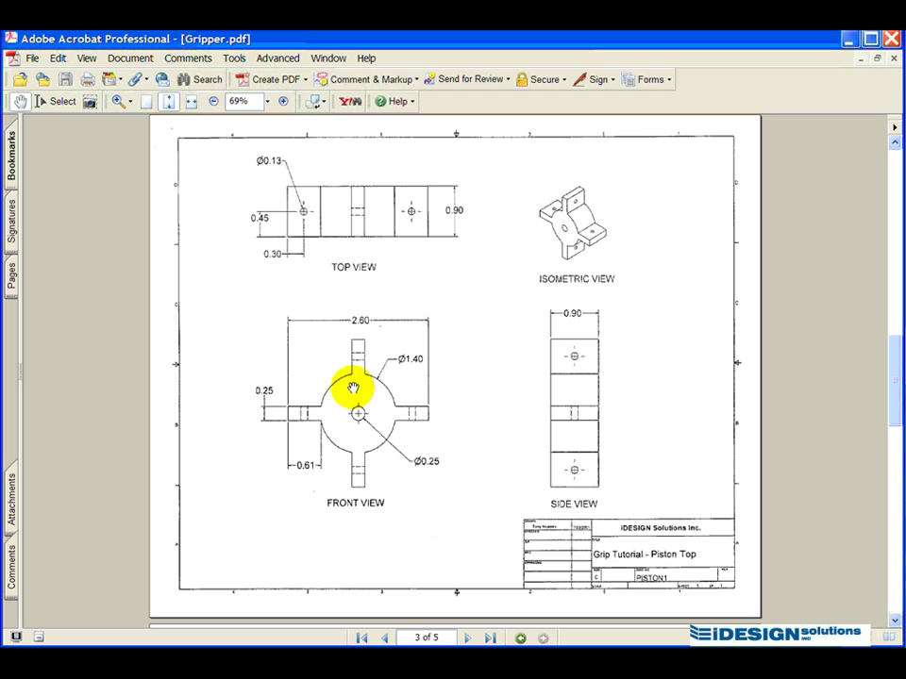
pyautogui.scroll(3, 421, 477)
pyautogui.scroll(8, 420, 476)
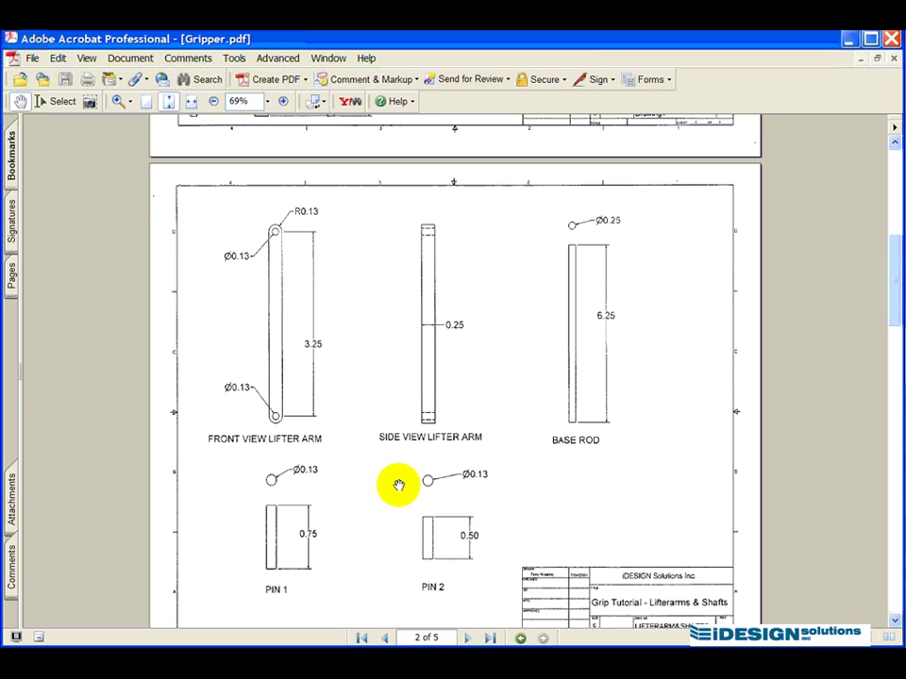
pyautogui.scroll(-6, 398, 485)
pyautogui.scroll(-4, 397, 441)
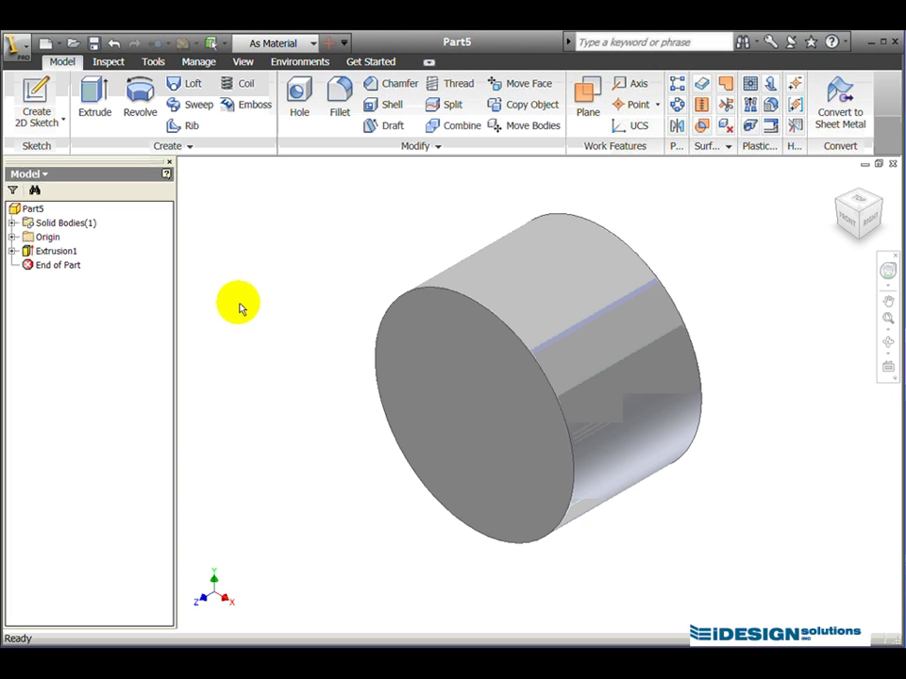
# Add a concentric 0.25 in Through All hole on the cylinder's end face.
pyautogui.click(298, 99)
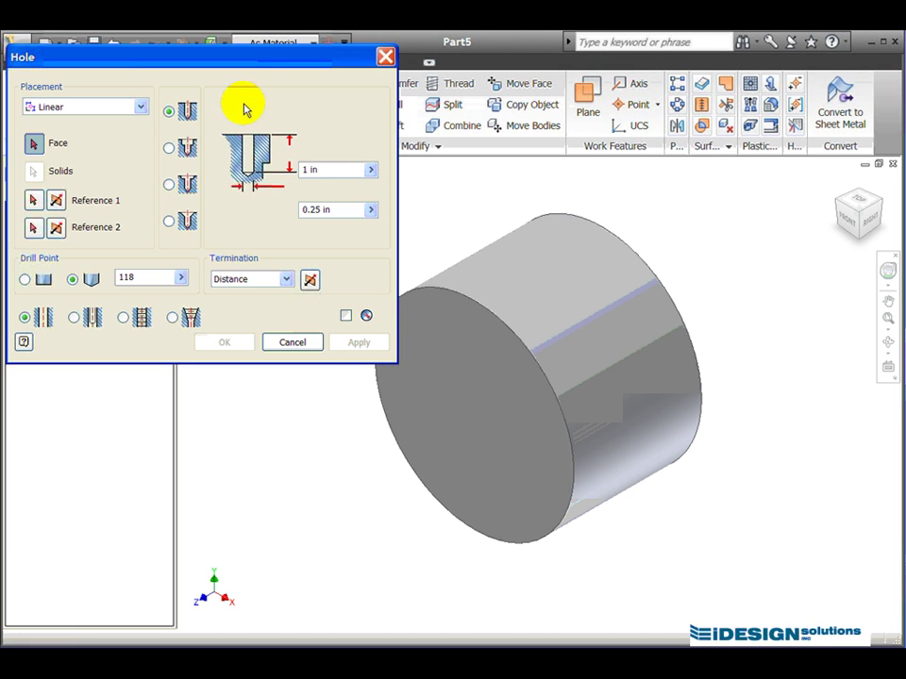
pyautogui.click(142, 106)
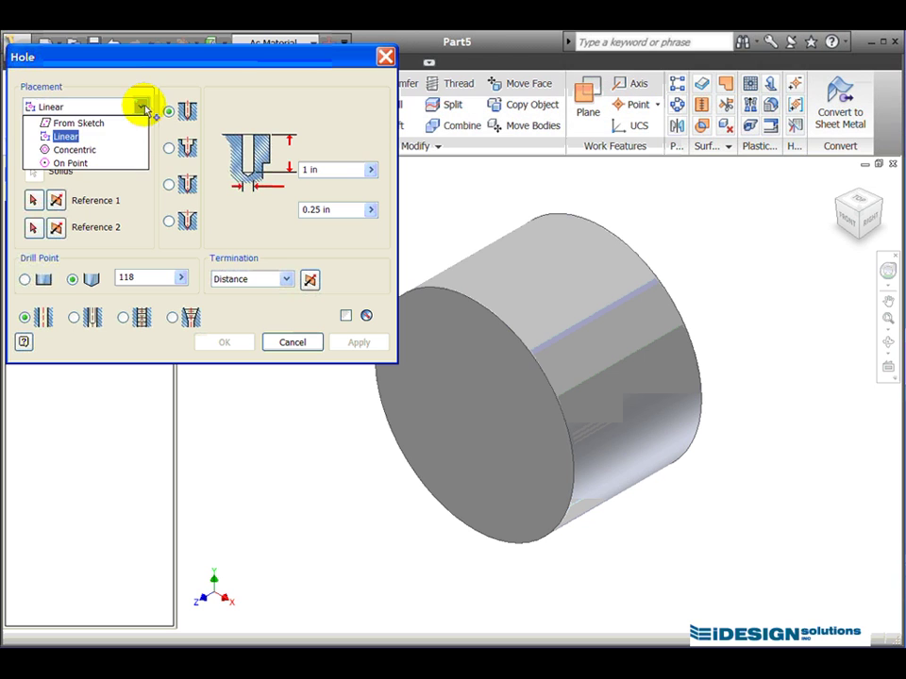
pyautogui.click(72, 150)
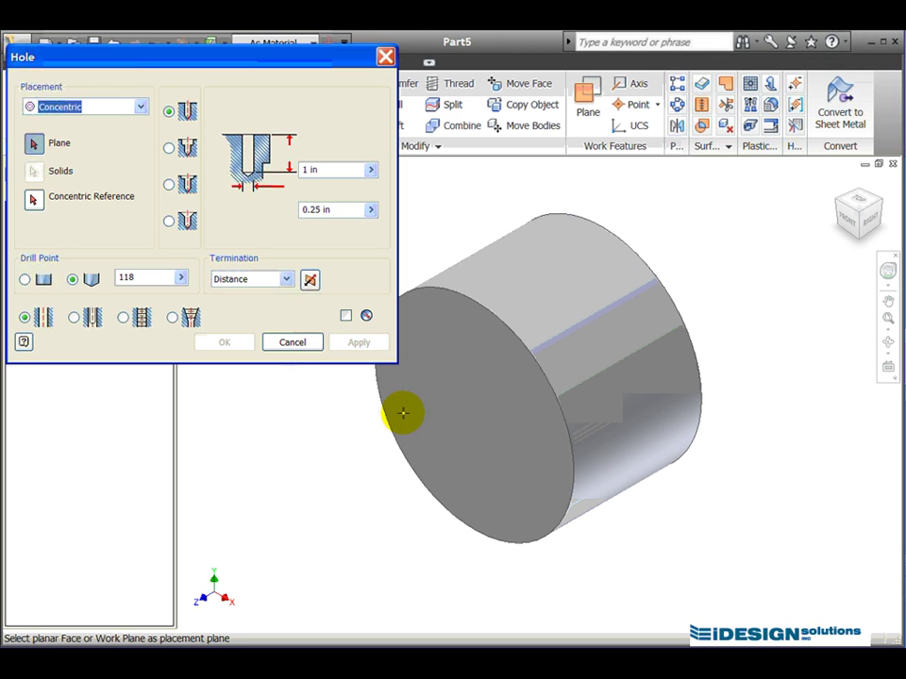
pyautogui.click(478, 428)
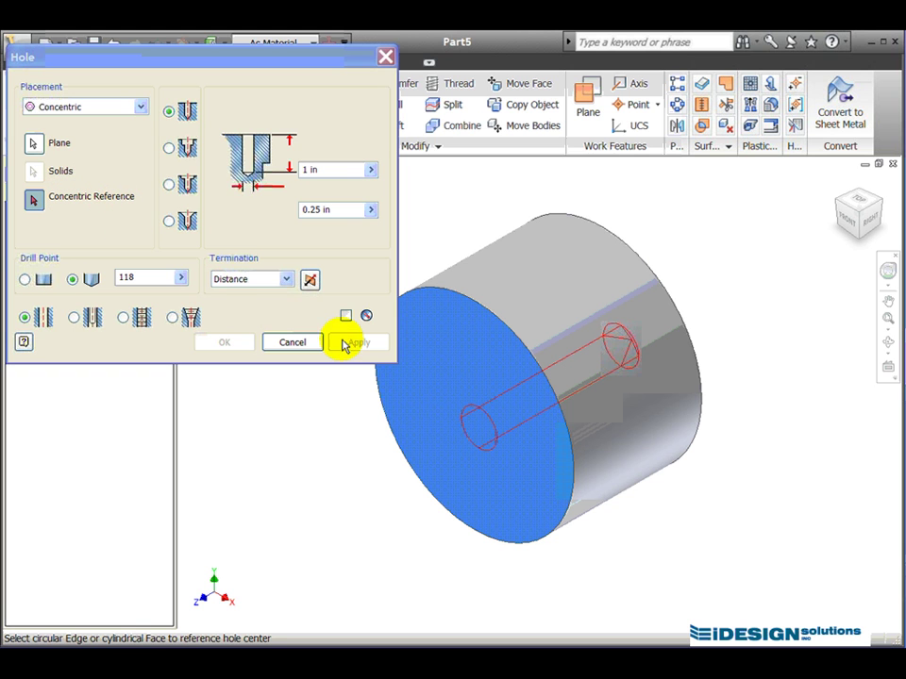
pyautogui.click(500, 330)
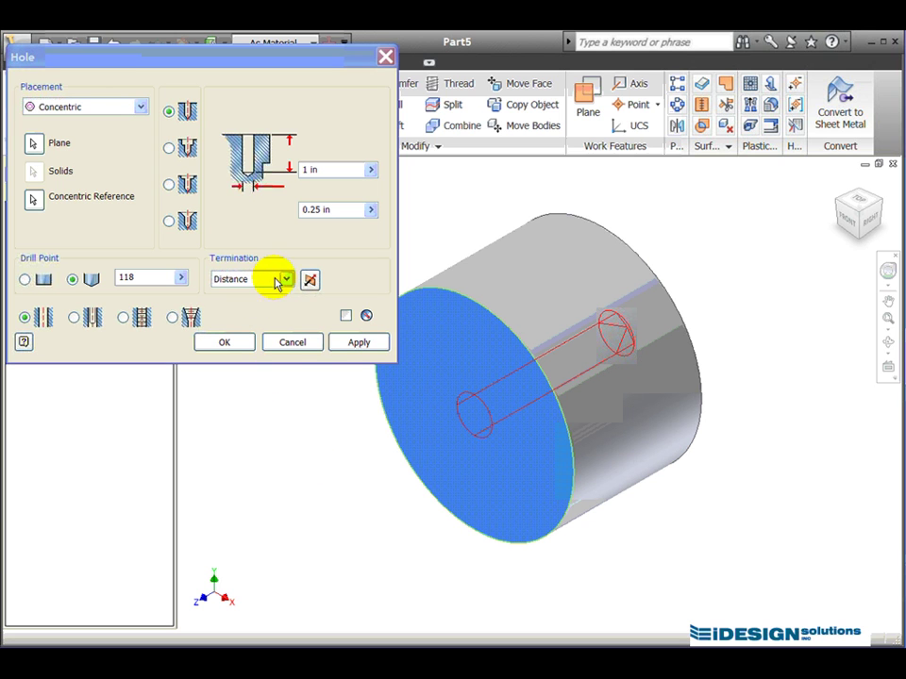
pyautogui.click(285, 280)
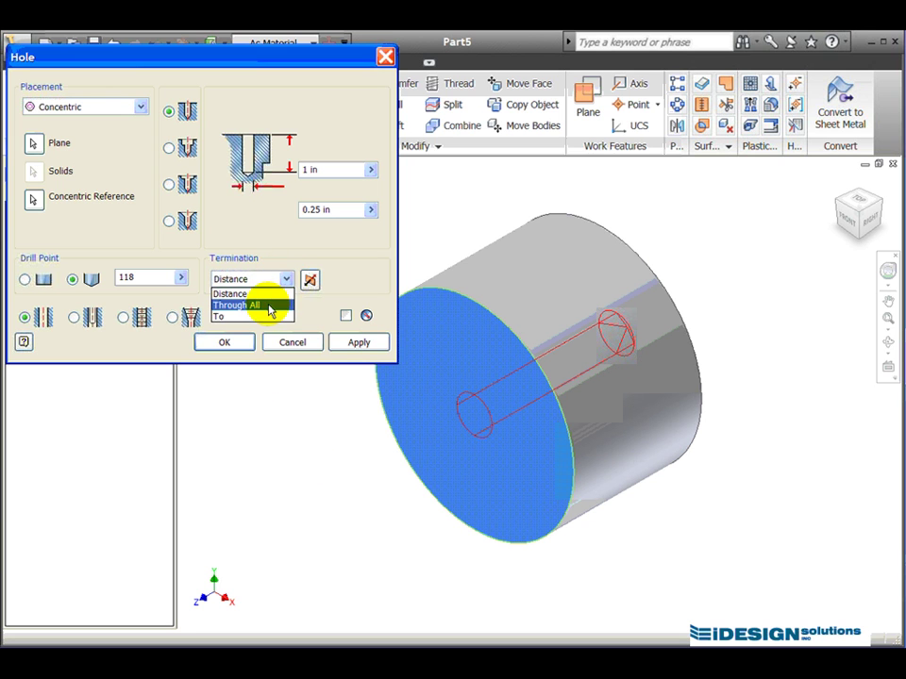
pyautogui.click(270, 307)
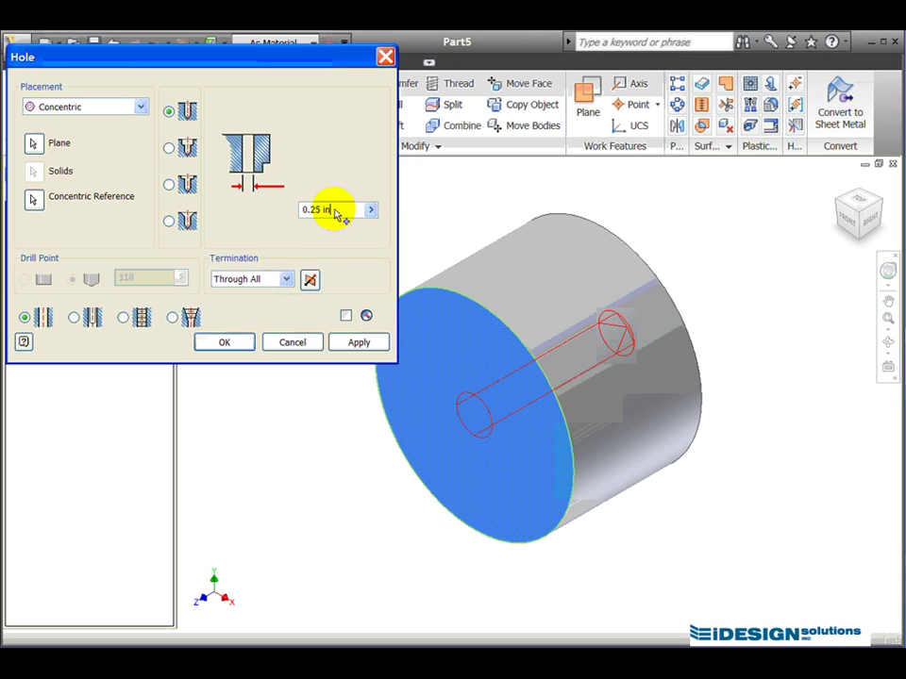
pyautogui.doubleClick(333, 209)
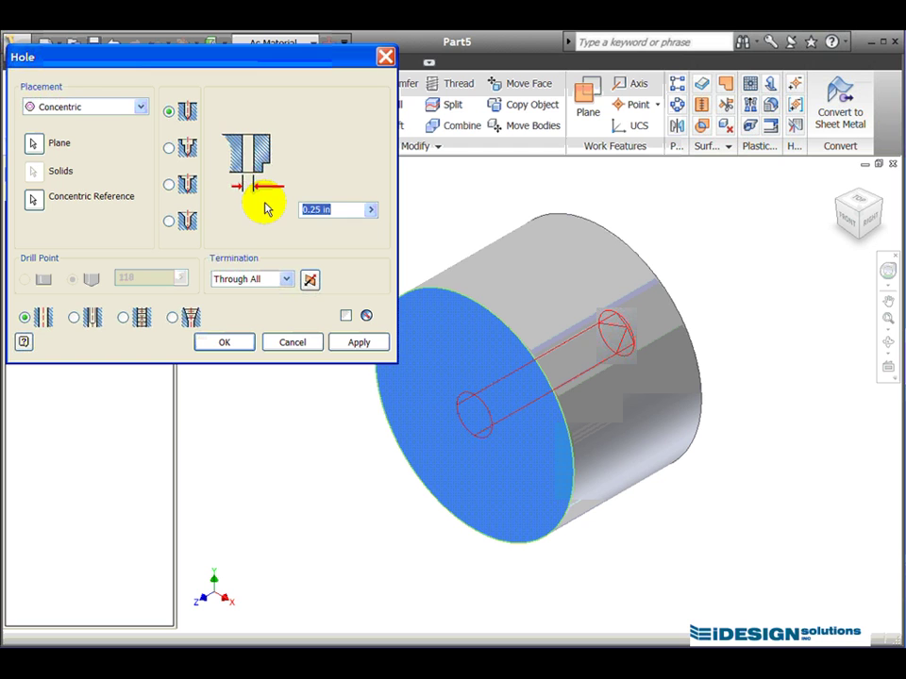
pyautogui.write('.25')
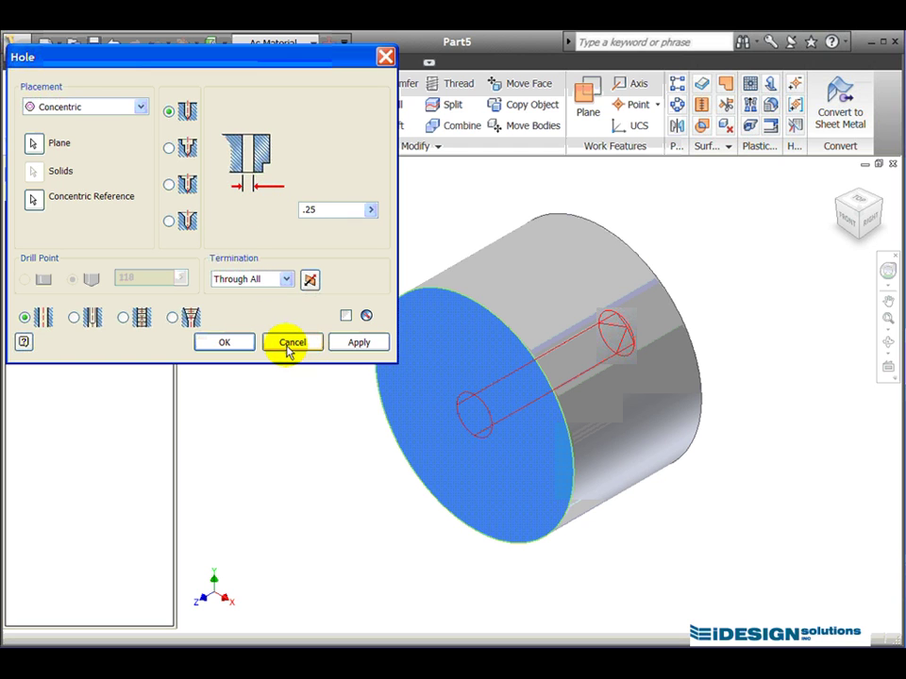
pyautogui.click(351, 344)
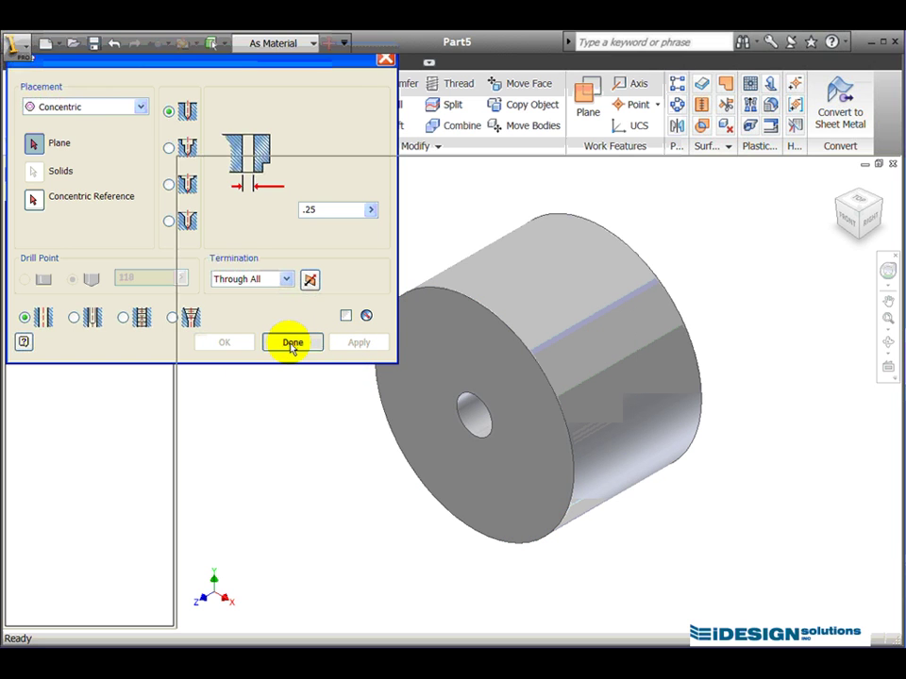
pyautogui.click(292, 344)
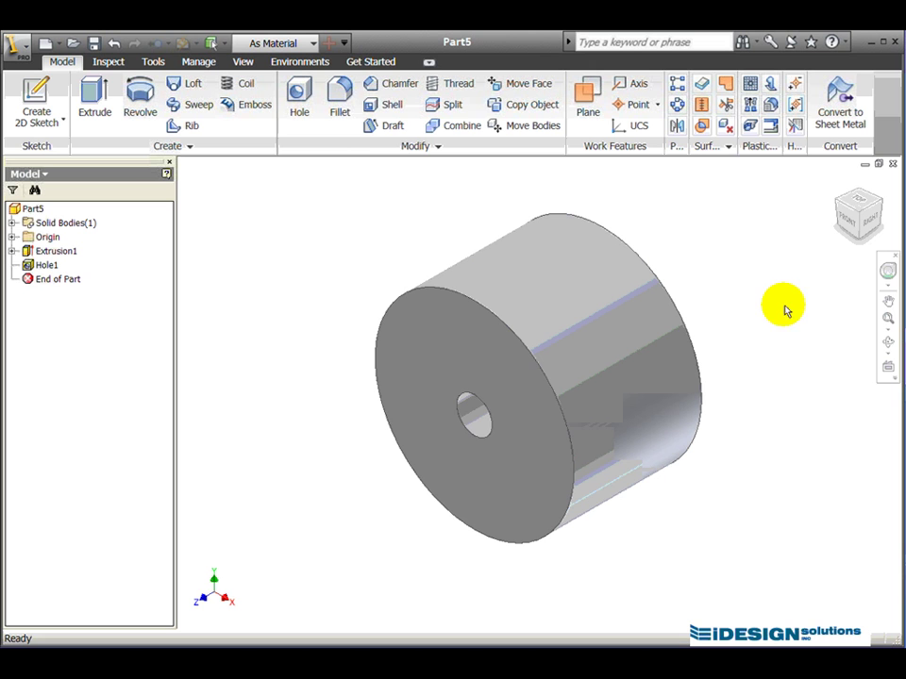
pyautogui.click(849, 225)
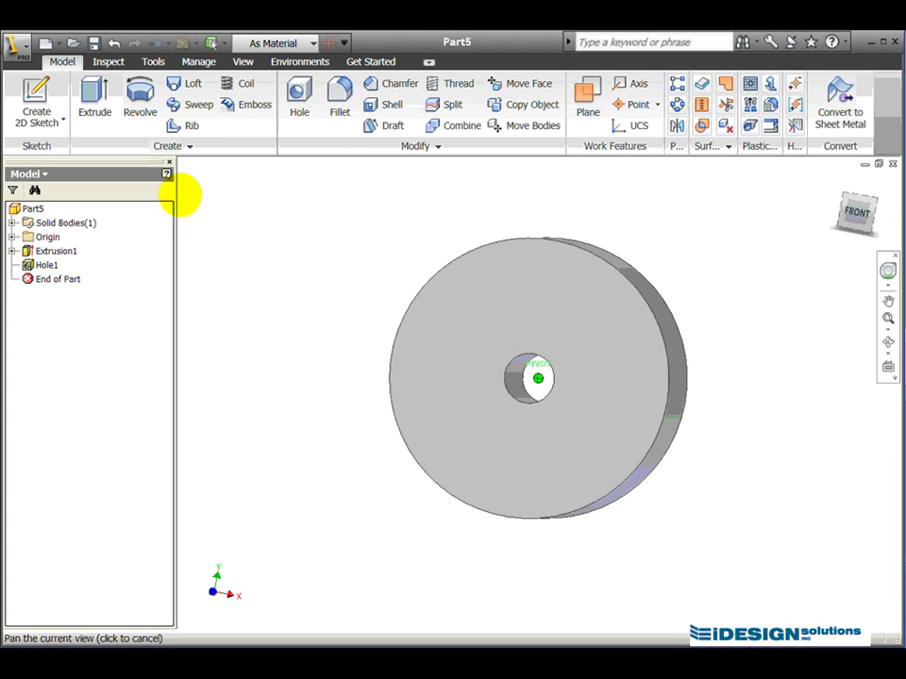
pyautogui.click(877, 198)
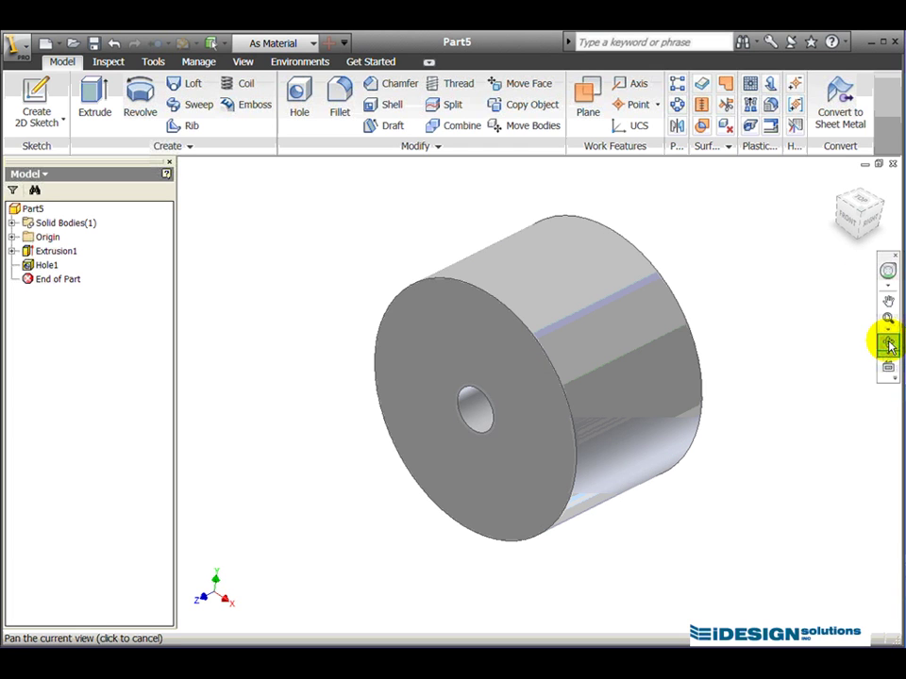
pyautogui.click(888, 346)
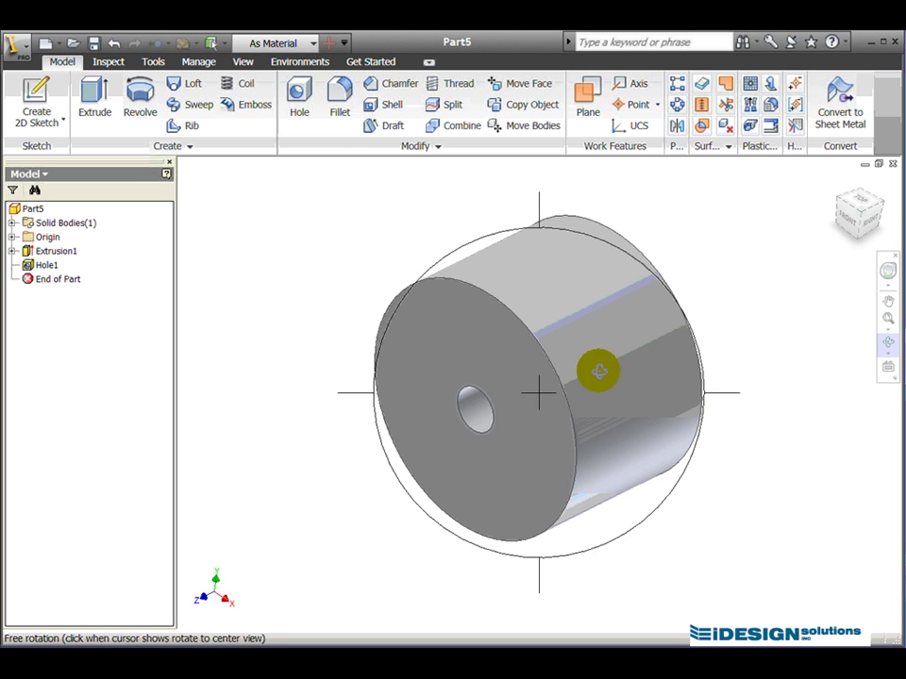
pyautogui.moveTo(598, 370); pyautogui.dragTo(550, 393)
pyautogui.rightClick(550, 393)
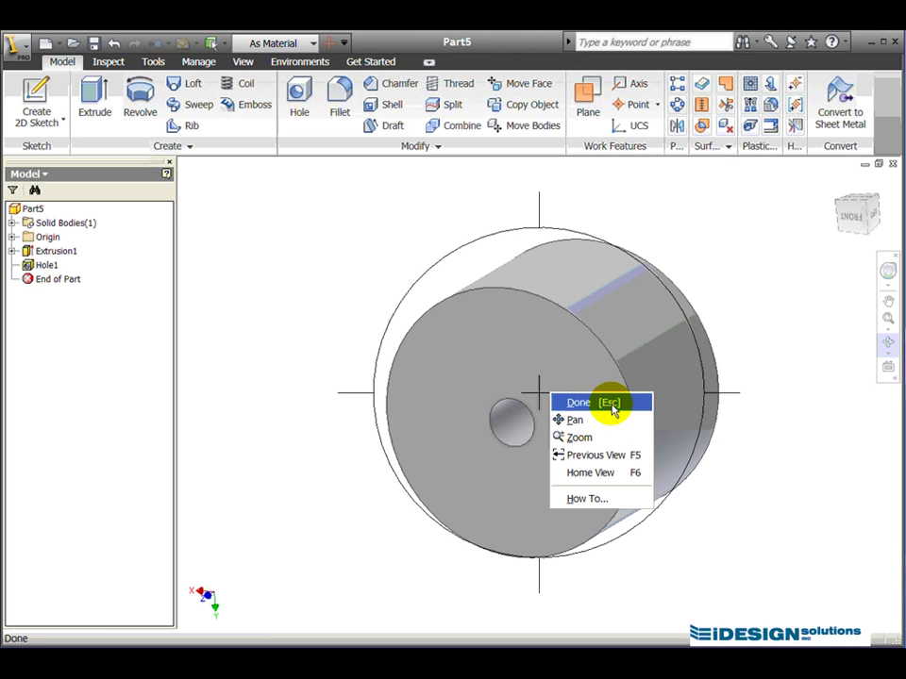
pyautogui.click(611, 406)
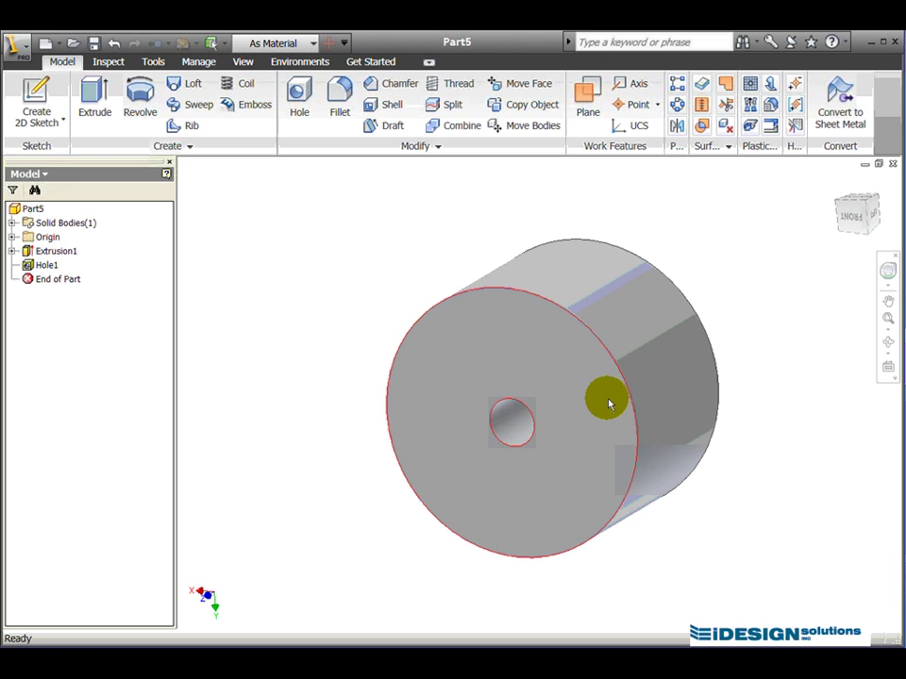
pyautogui.moveTo(610, 413)
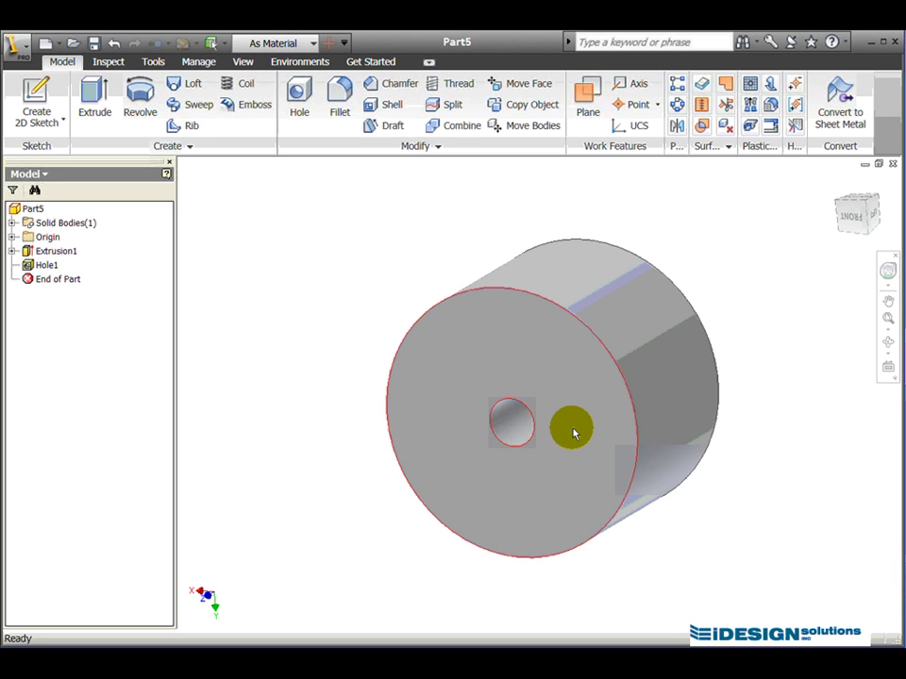
pyautogui.moveTo(575, 442)
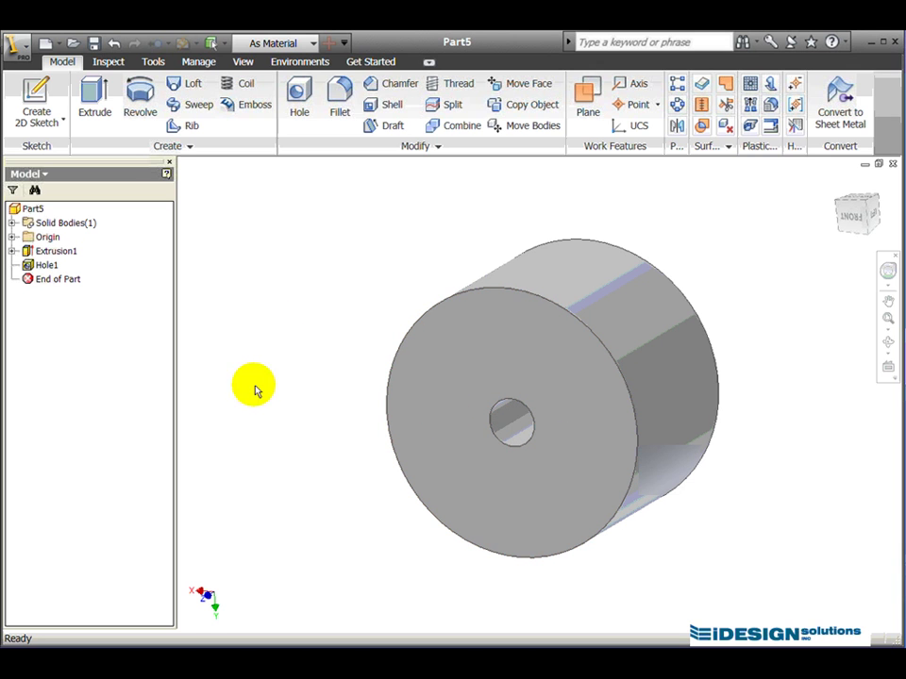
pyautogui.hotkey('alt', 'Tab')
pyautogui.scroll(-2, 445, 490)
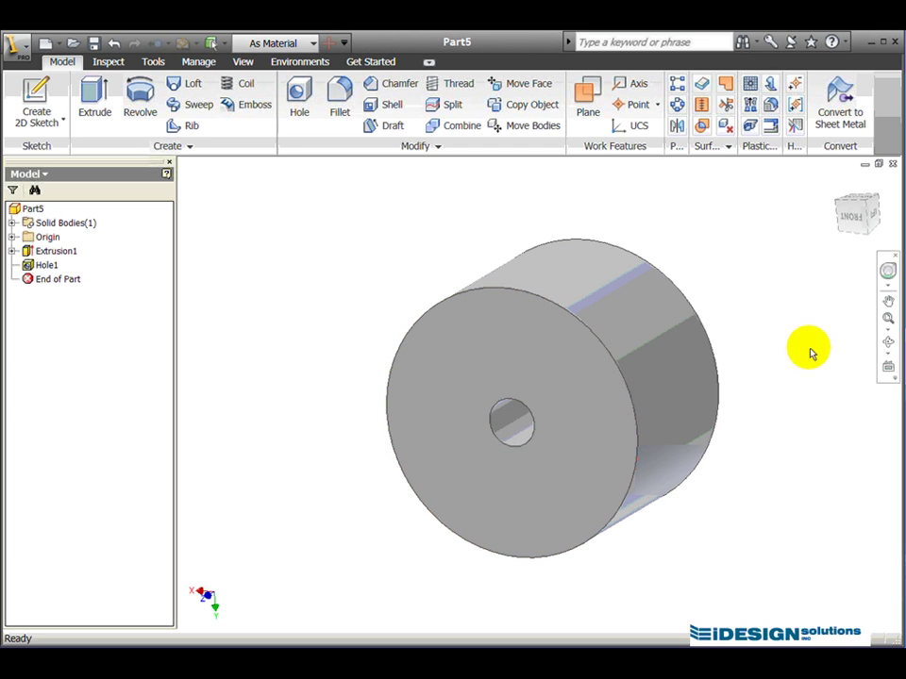
# View the drilled front face squarely and start Sketch2 on it.
pyautogui.click(887, 368)
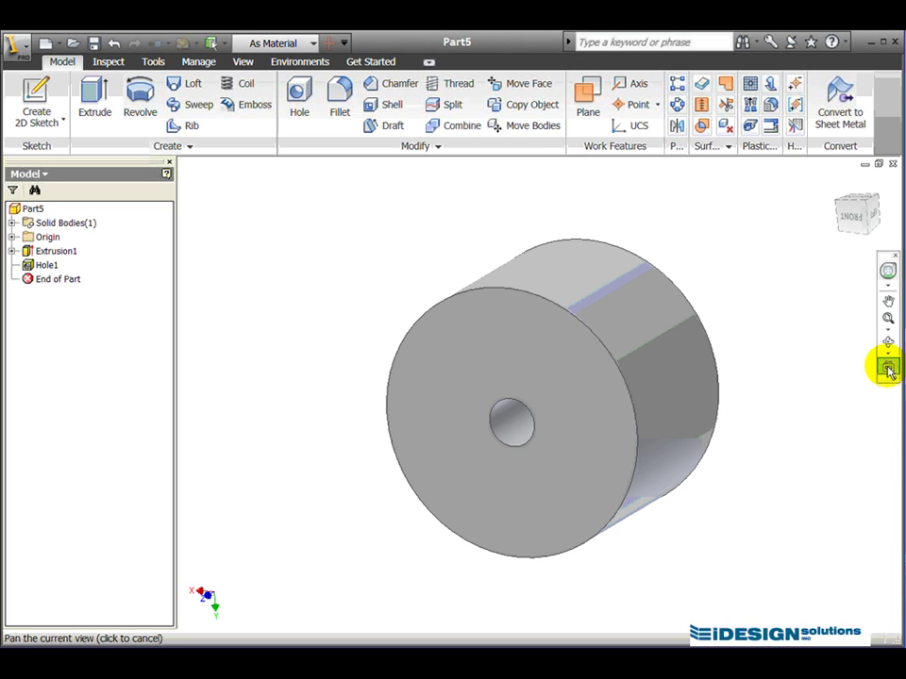
pyautogui.click(887, 368)
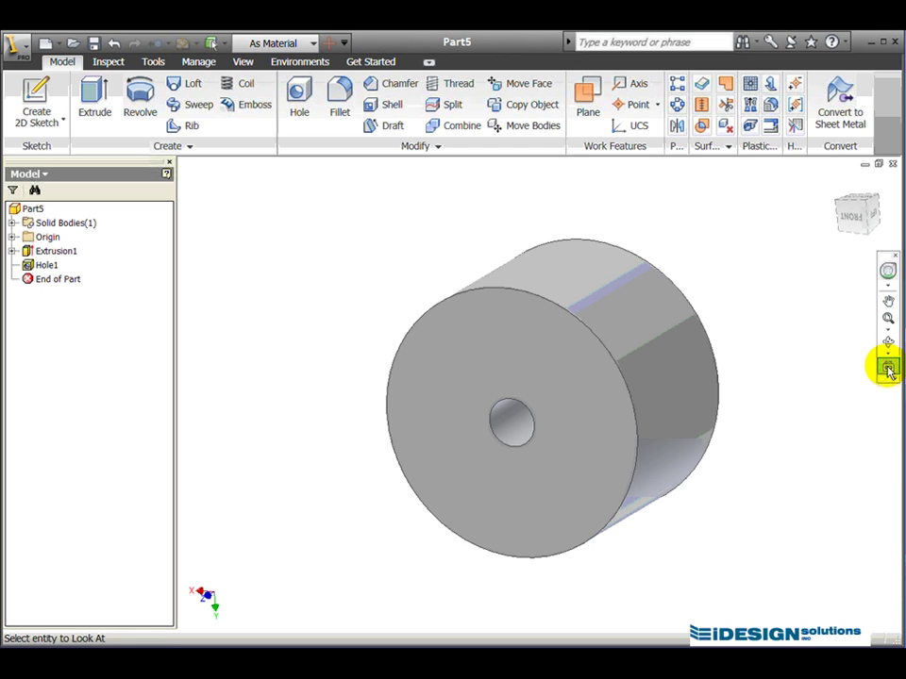
pyautogui.click(569, 396)
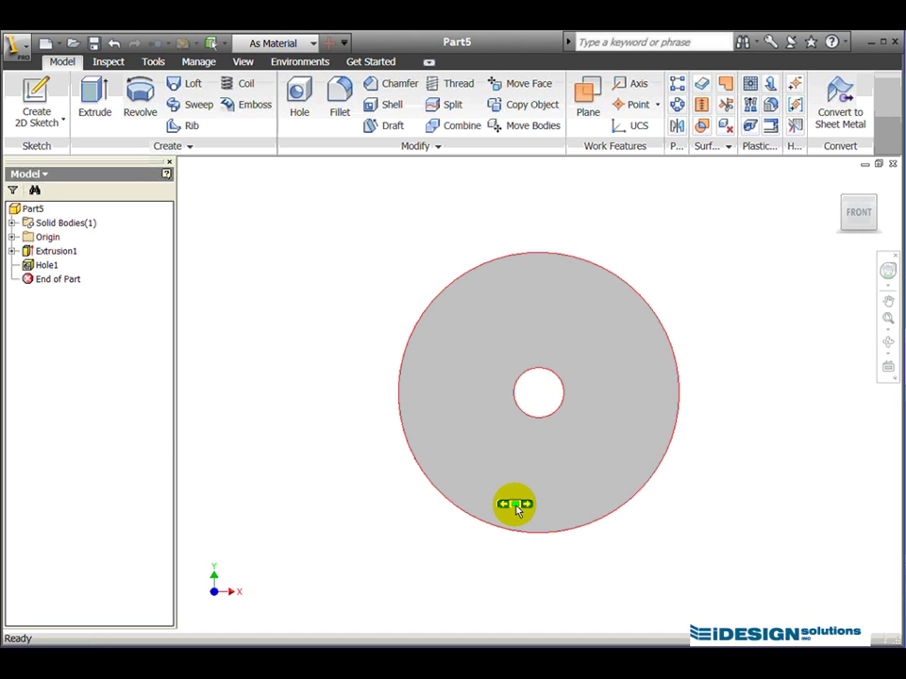
pyautogui.moveTo(502, 446); pyautogui.dragTo(459, 465, button='middle')
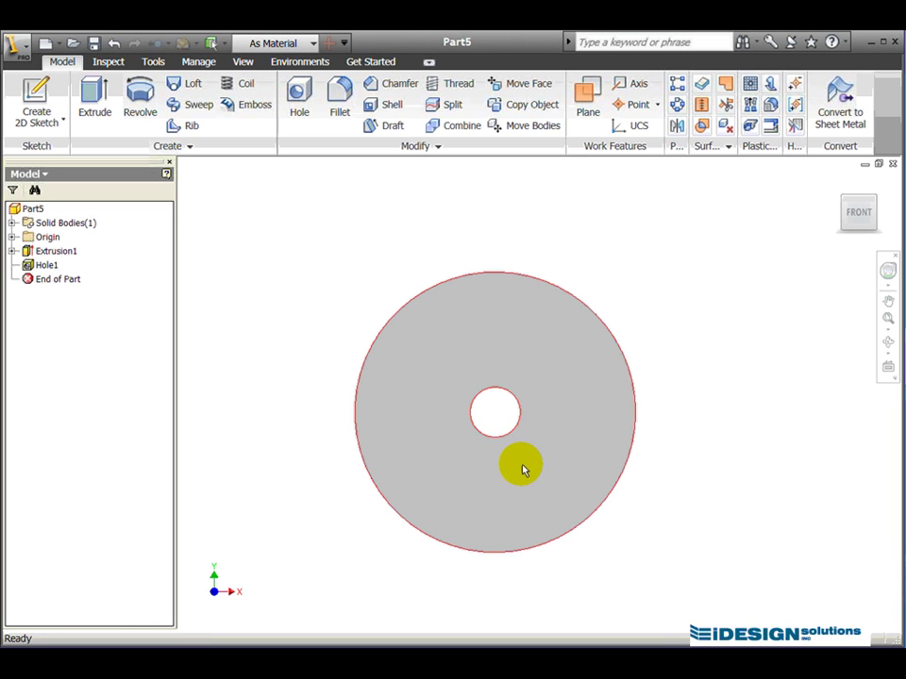
pyautogui.click(35, 104)
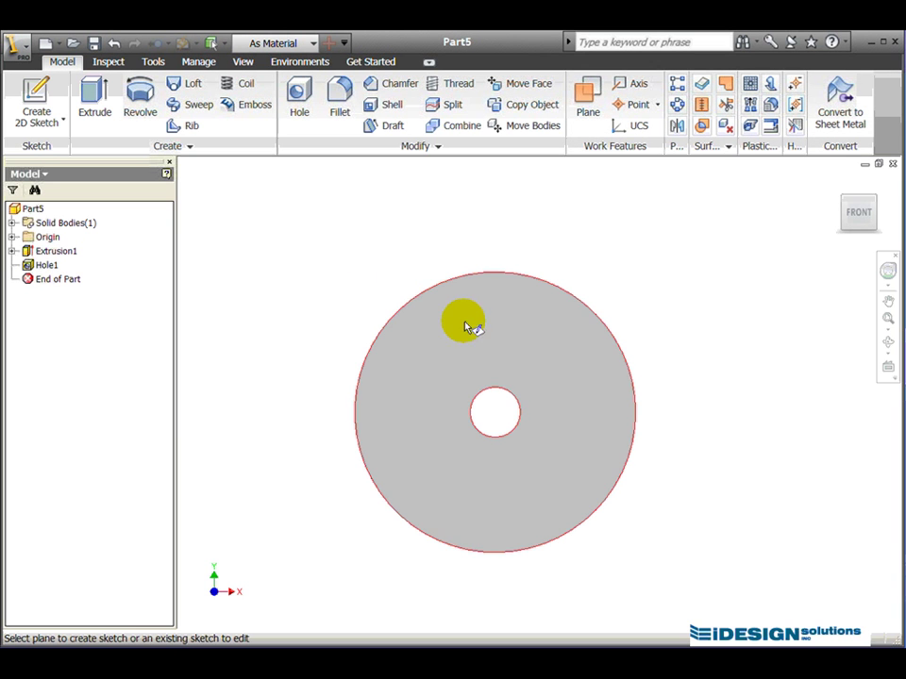
pyautogui.moveTo(485, 344)
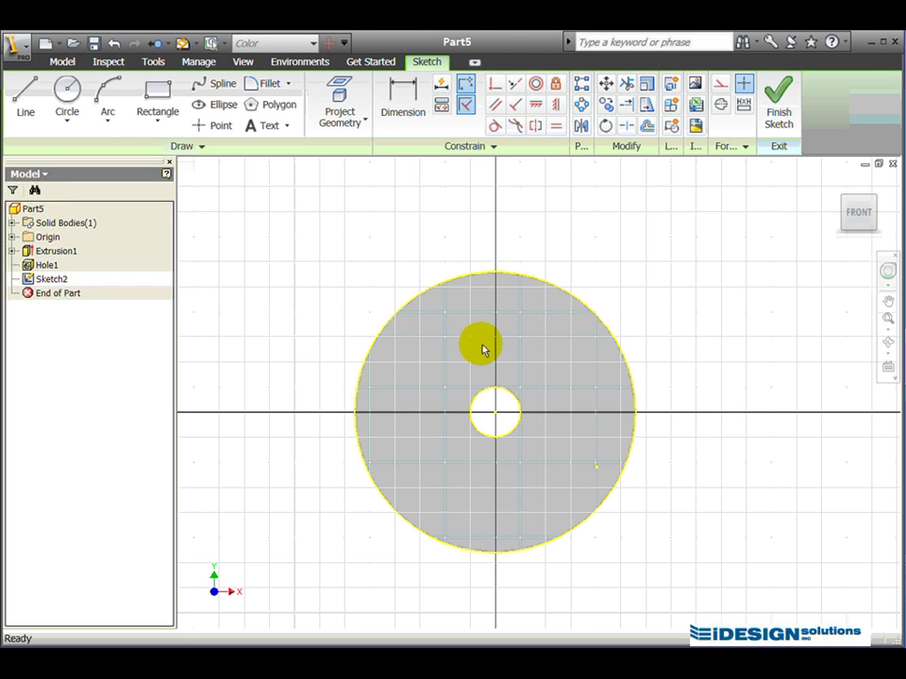
# Draw a rectangle from above the disc down to just above the hole.
pyautogui.click(154, 91)
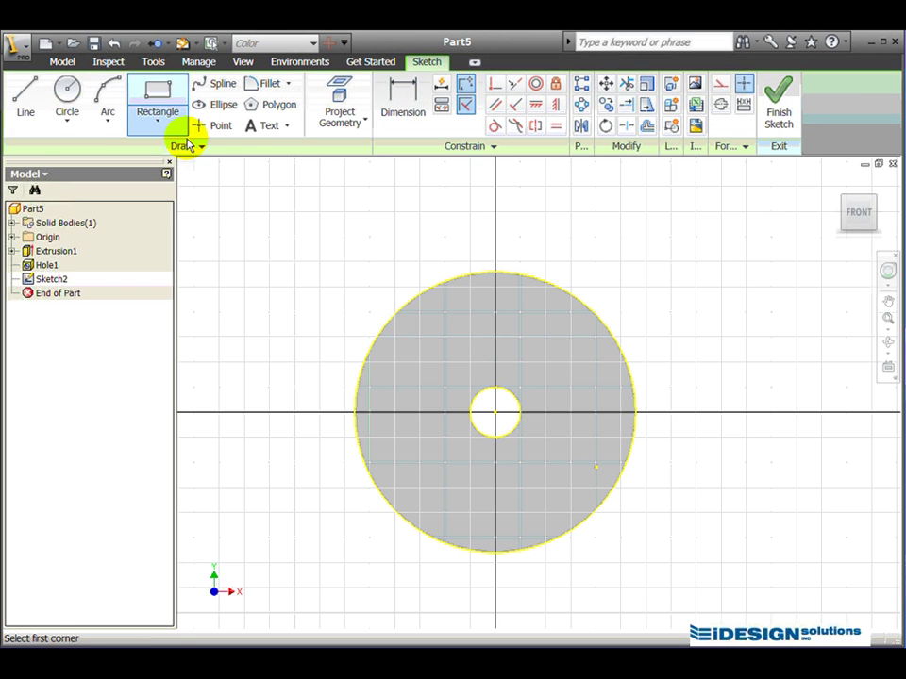
pyautogui.click(462, 167)
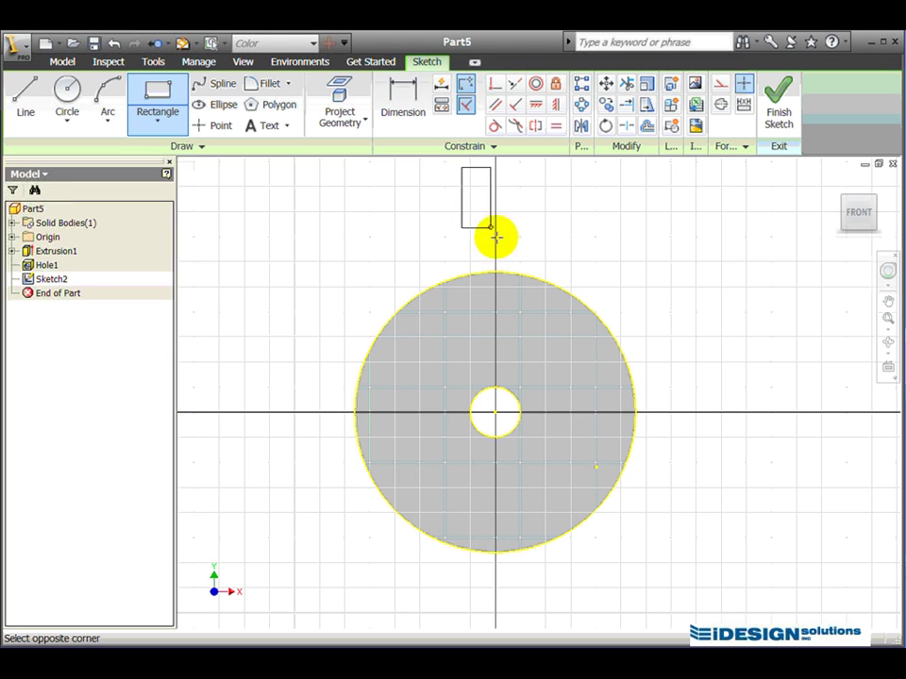
pyautogui.click(525, 366)
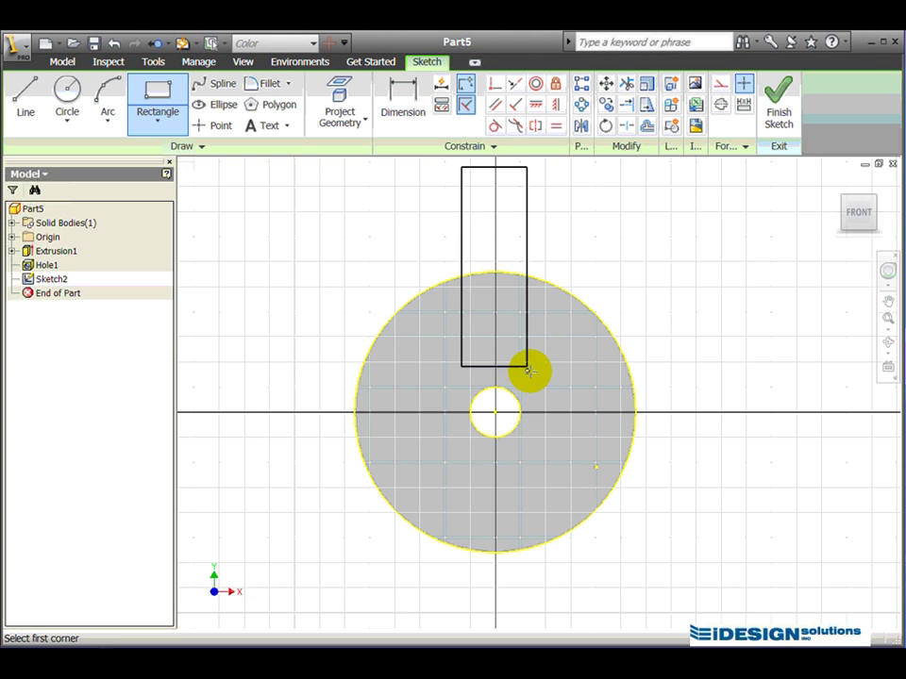
pyautogui.moveTo(509, 328); pyautogui.dragTo(478, 356, button='middle')
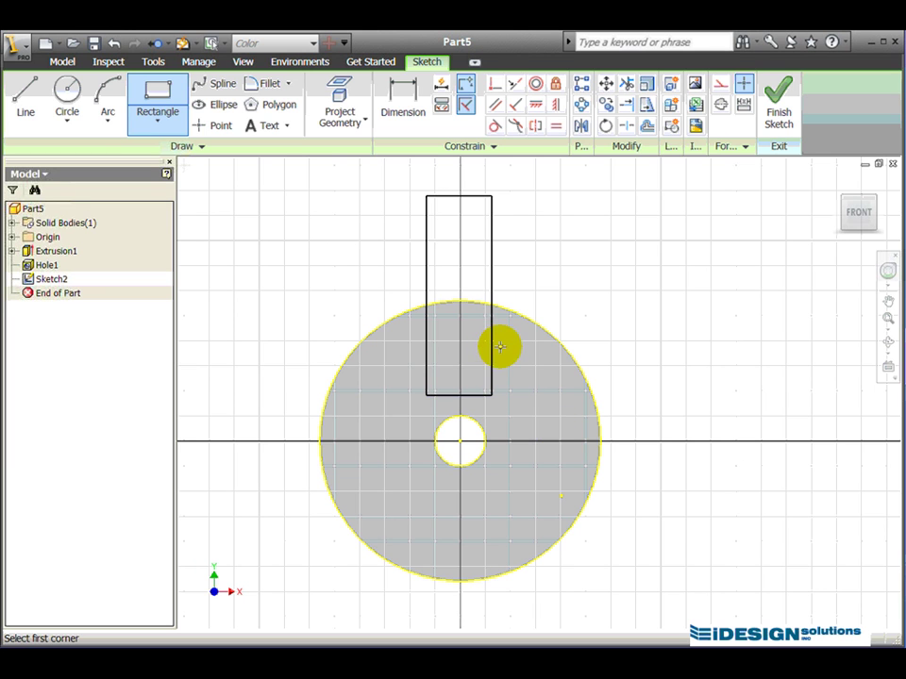
# Dimension the rectangle's top edge to 0.250 in wide, then switch to Gripper.pdf.
pyautogui.click(404, 96)
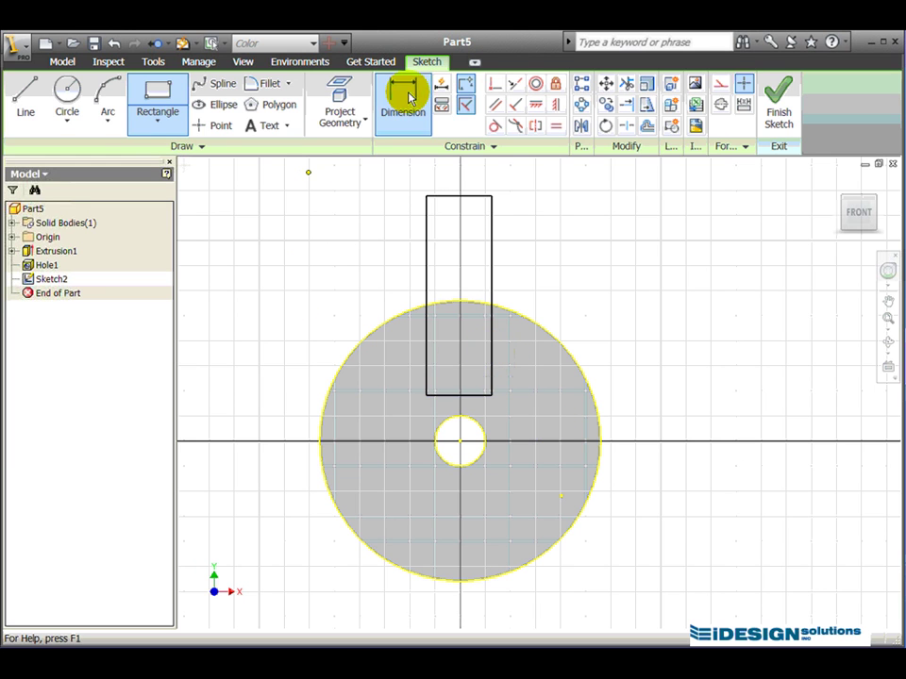
pyautogui.click(467, 201)
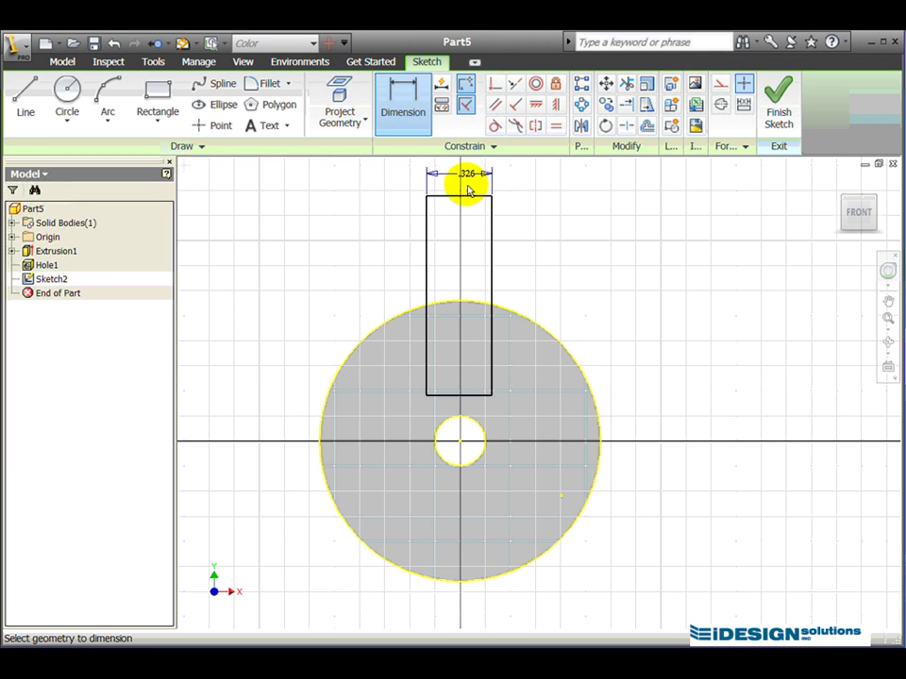
pyautogui.click(465, 179)
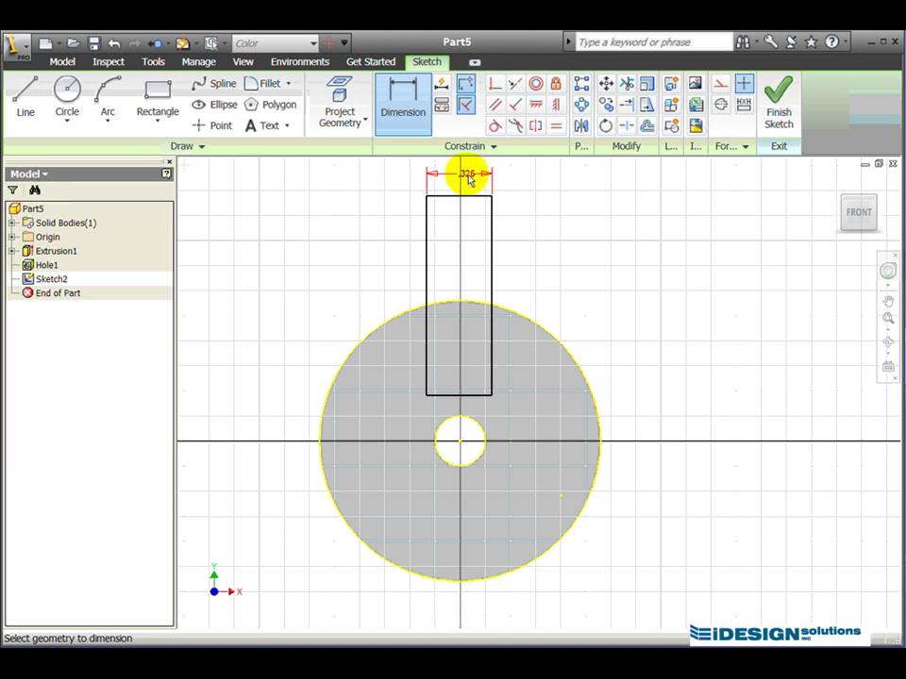
pyautogui.click(467, 180)
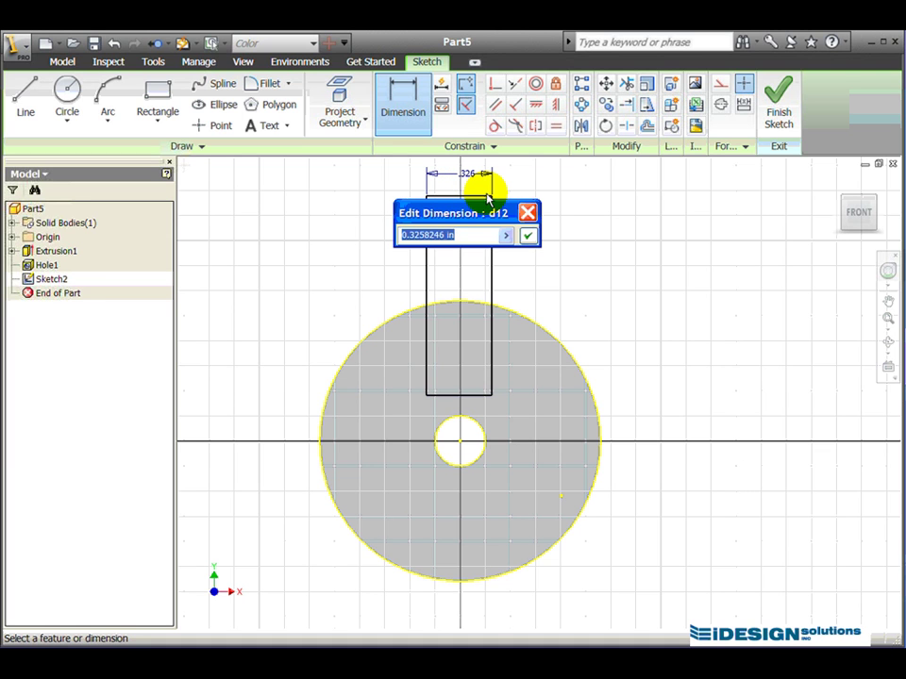
pyautogui.press('BackSpace')
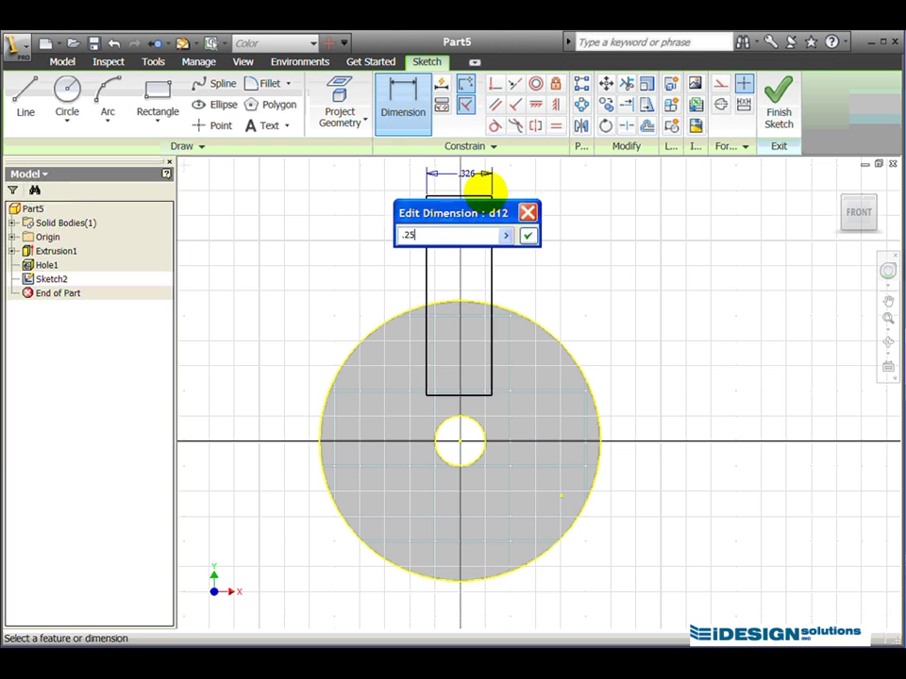
pyautogui.write('.25')
pyautogui.press('Return')
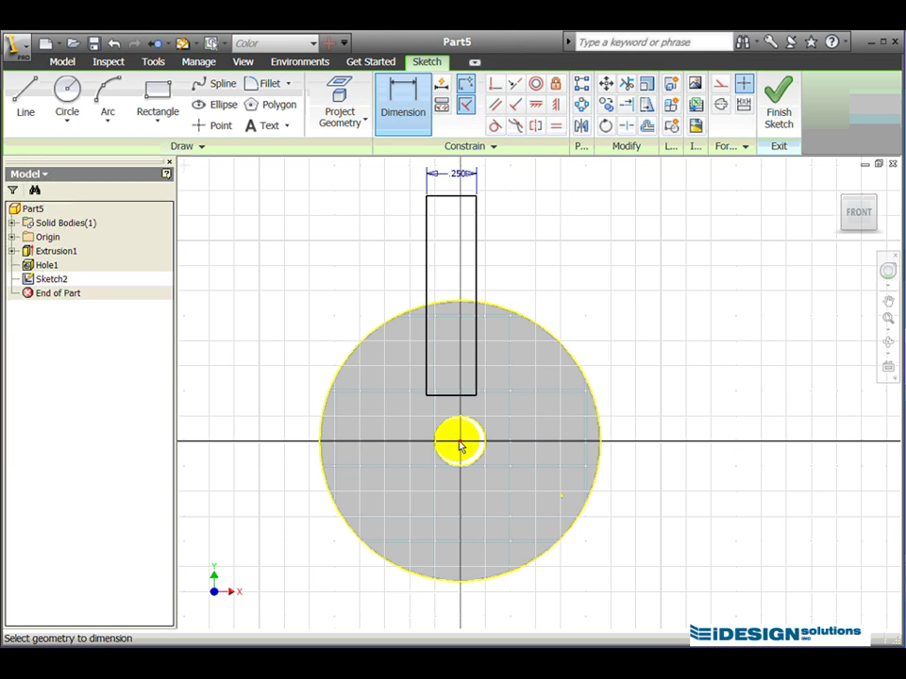
pyautogui.hotkey('alt', 'Tab')
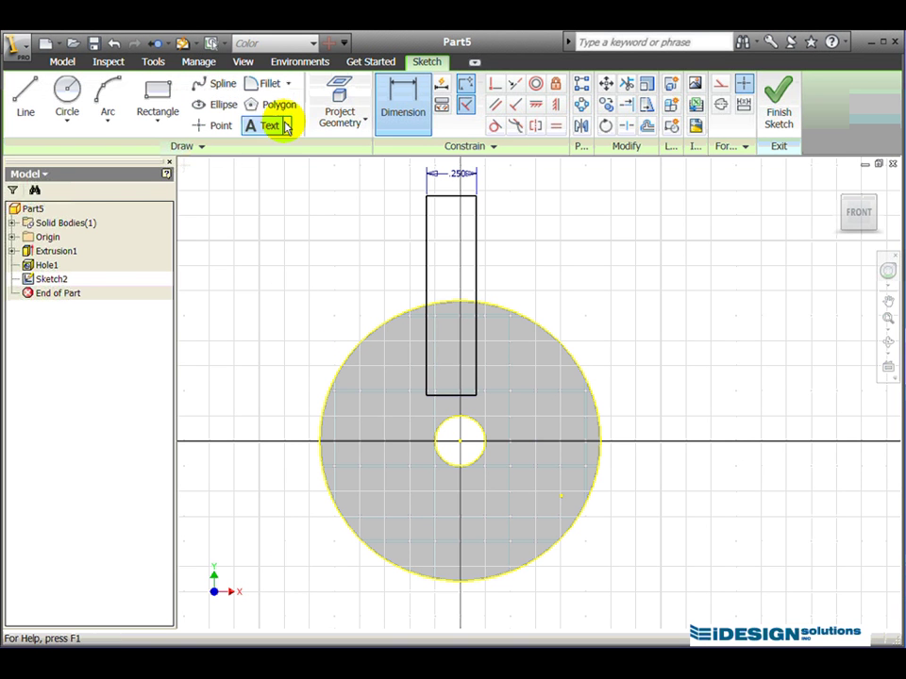
# Dimension the rectangle's top edge 2.6/2 (1.300 in) above the cylinder's centre.
pyautogui.click(400, 95)
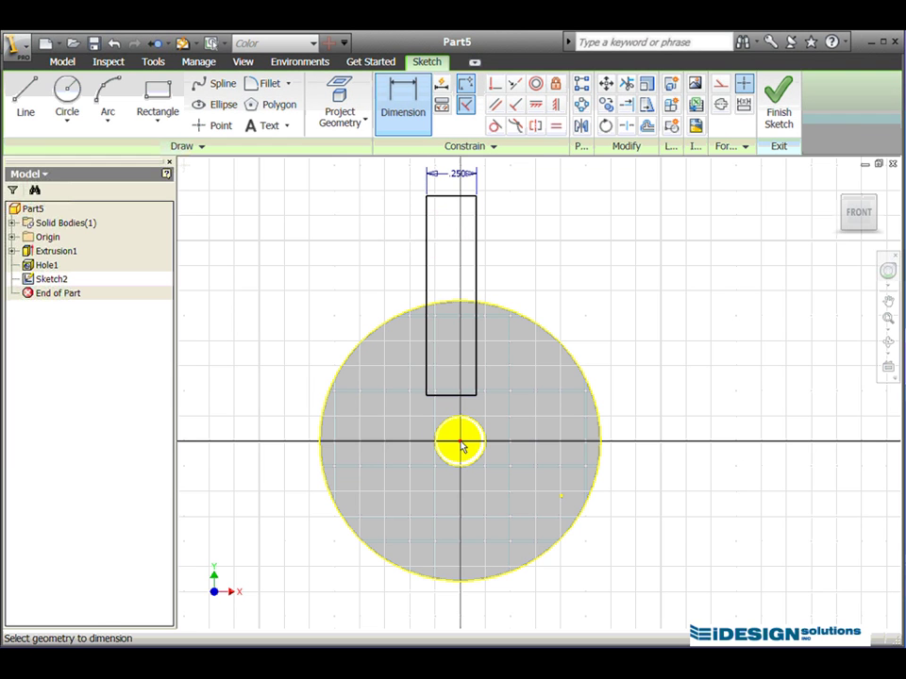
pyautogui.click(468, 198)
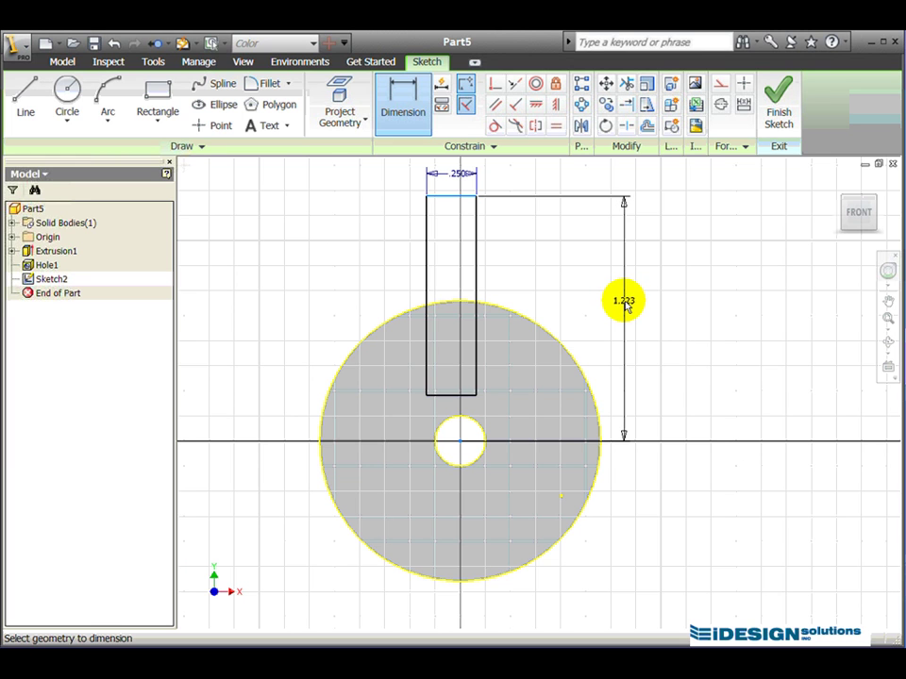
pyautogui.click(623, 301)
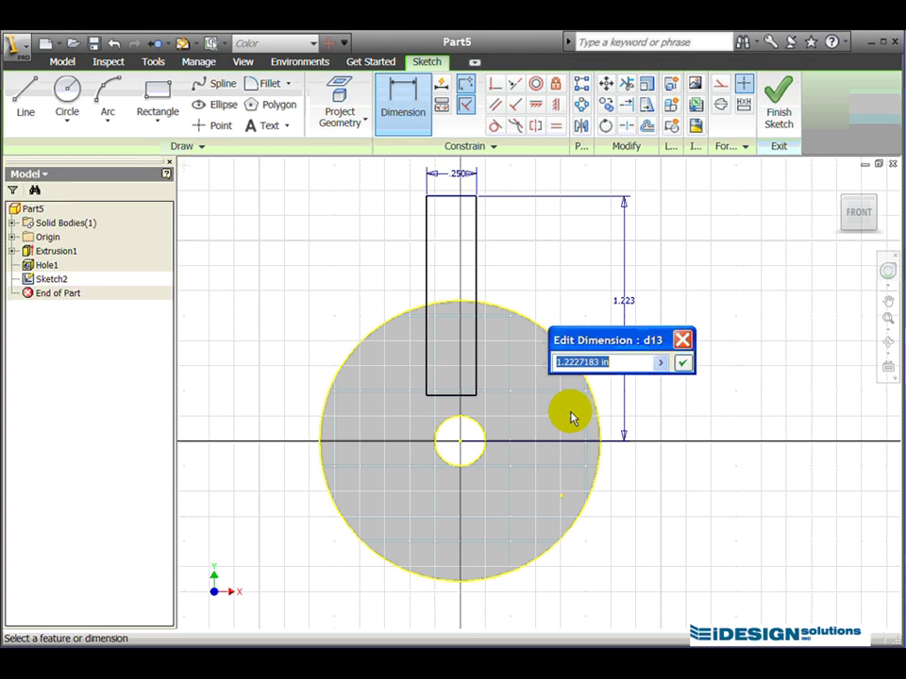
pyautogui.write('2.6/2')
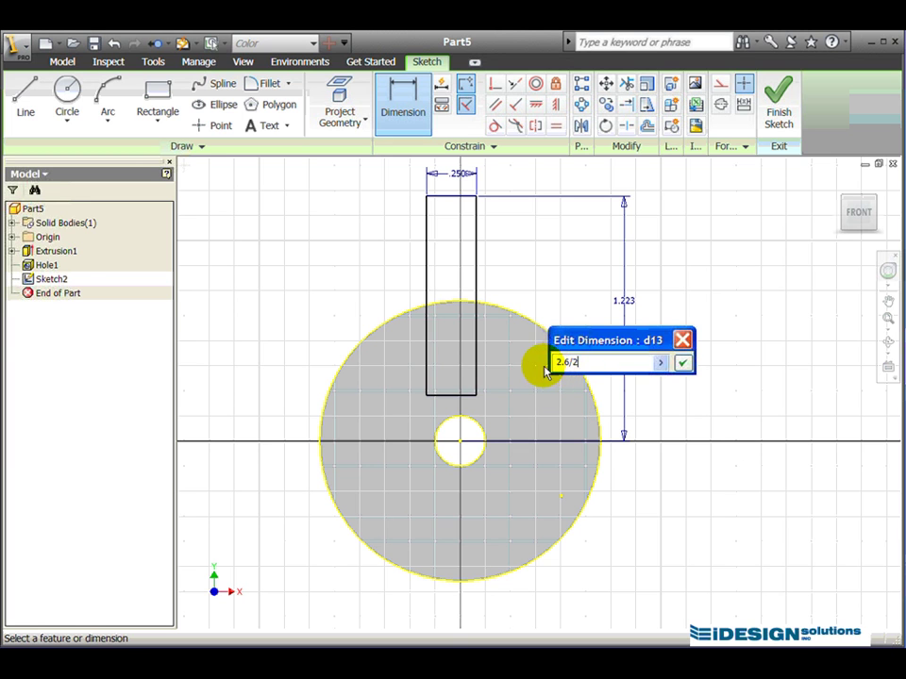
pyautogui.click(682, 363)
pyautogui.press('F2')
pyautogui.moveTo(526, 256); pyautogui.dragTo(552, 286)
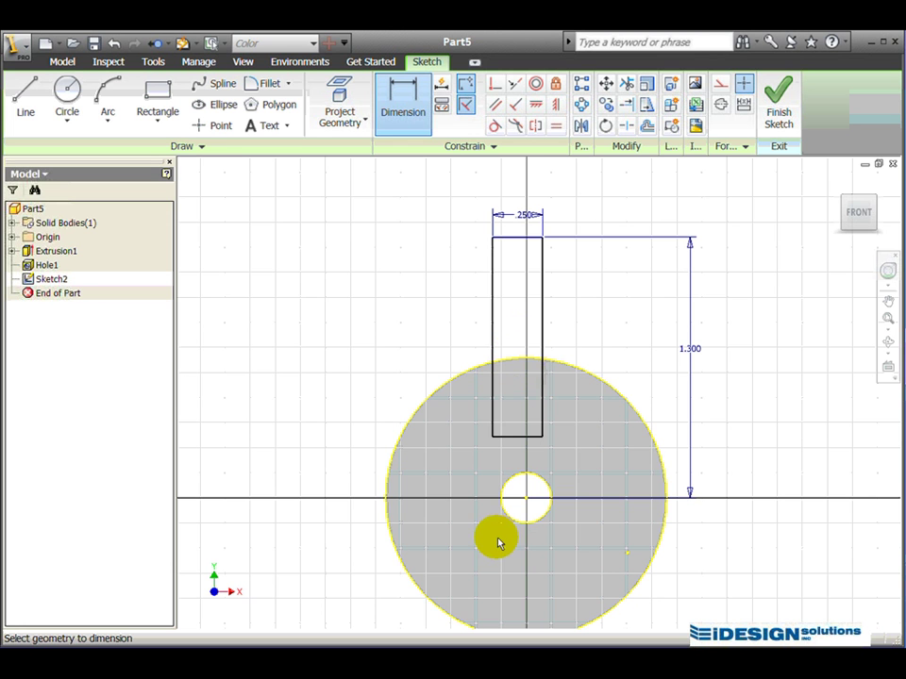
# Dimension the rectangle's left edge to the hole centre as d12/2 (0.125 in).
pyautogui.moveTo(524, 364); pyautogui.dragTo(552, 316, button='middle')
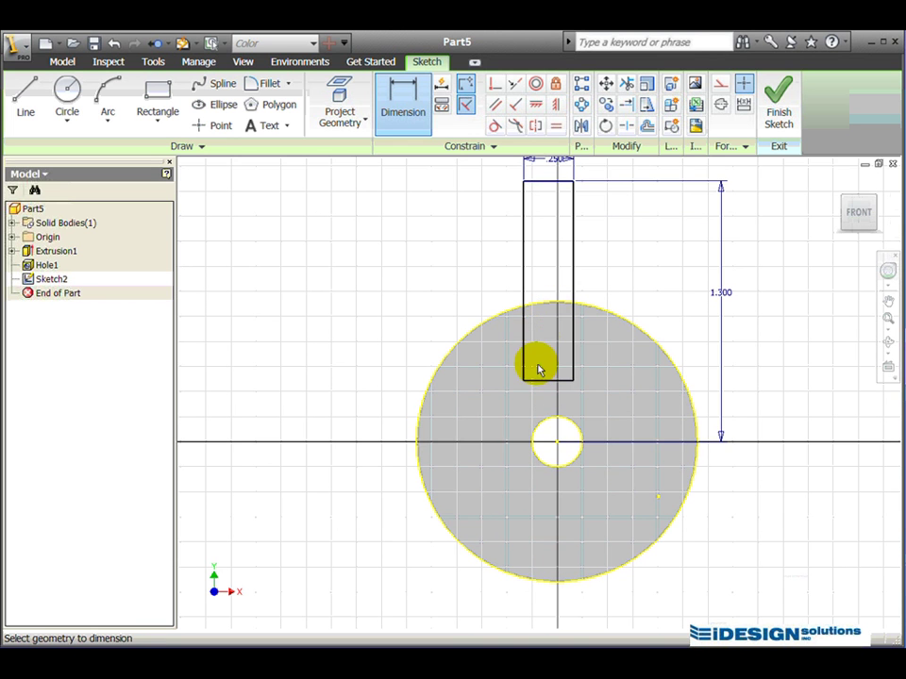
pyautogui.moveTo(541, 359); pyautogui.dragTo(562, 376, button='middle')
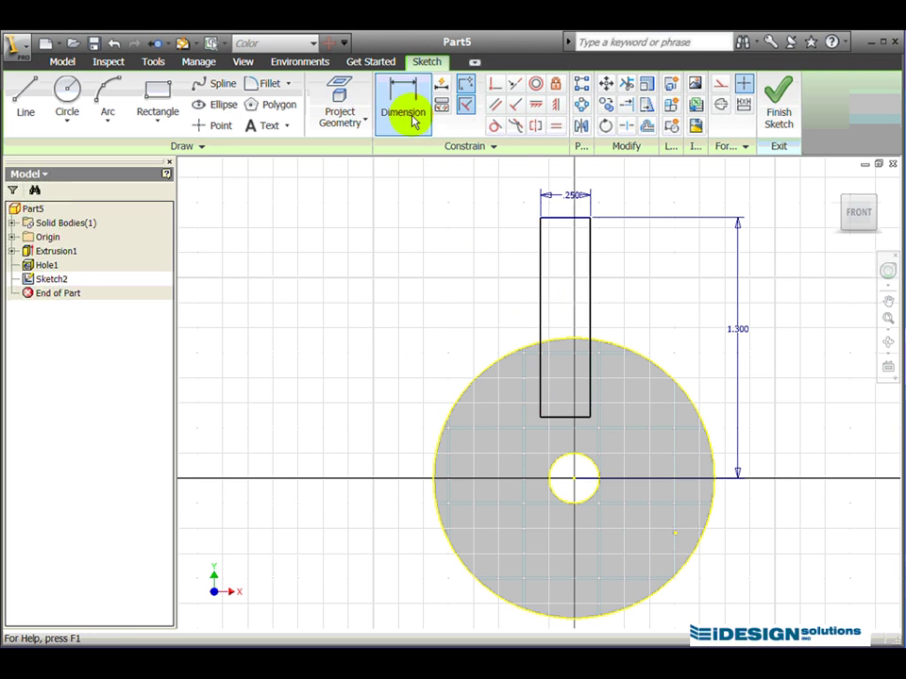
pyautogui.click(541, 296)
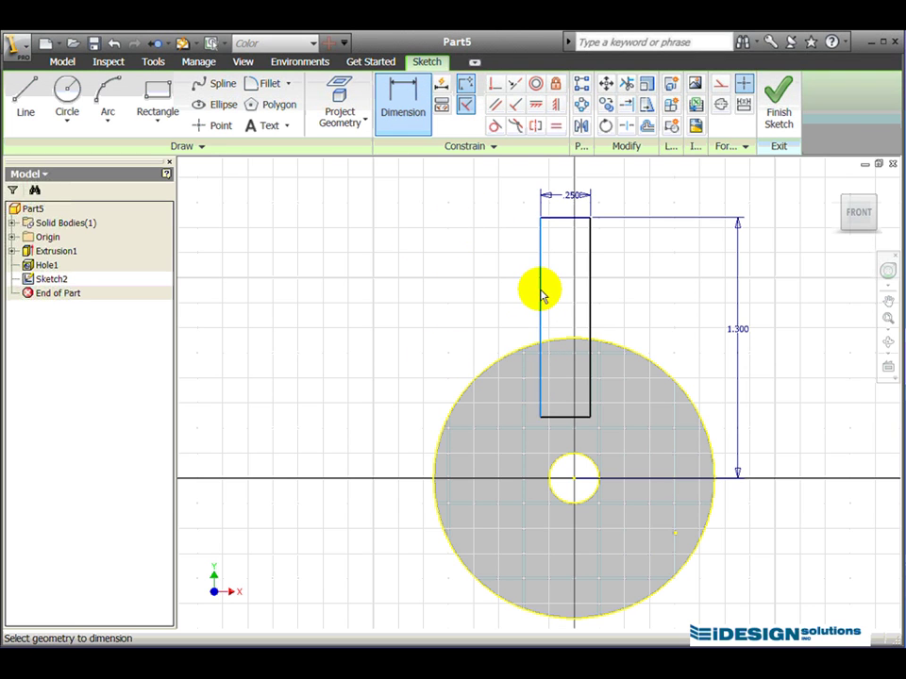
pyautogui.click(578, 486)
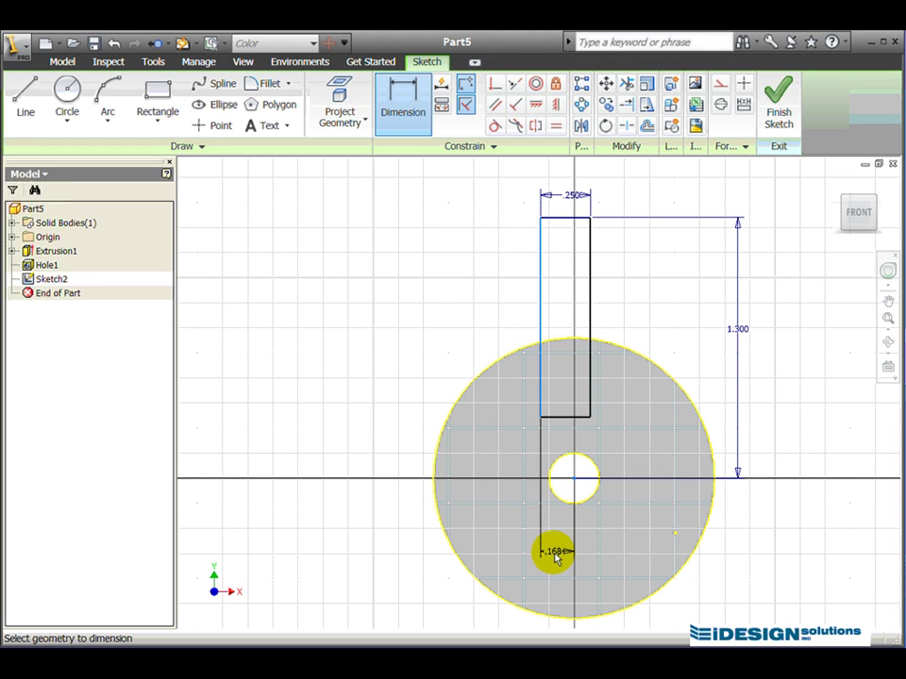
pyautogui.click(560, 557)
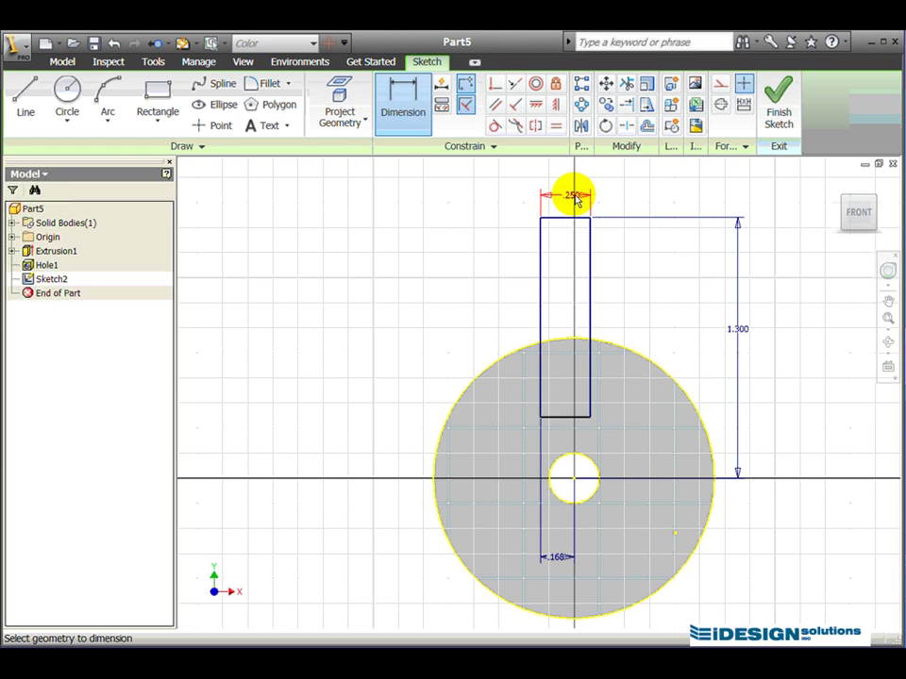
pyautogui.doubleClick(558, 560)
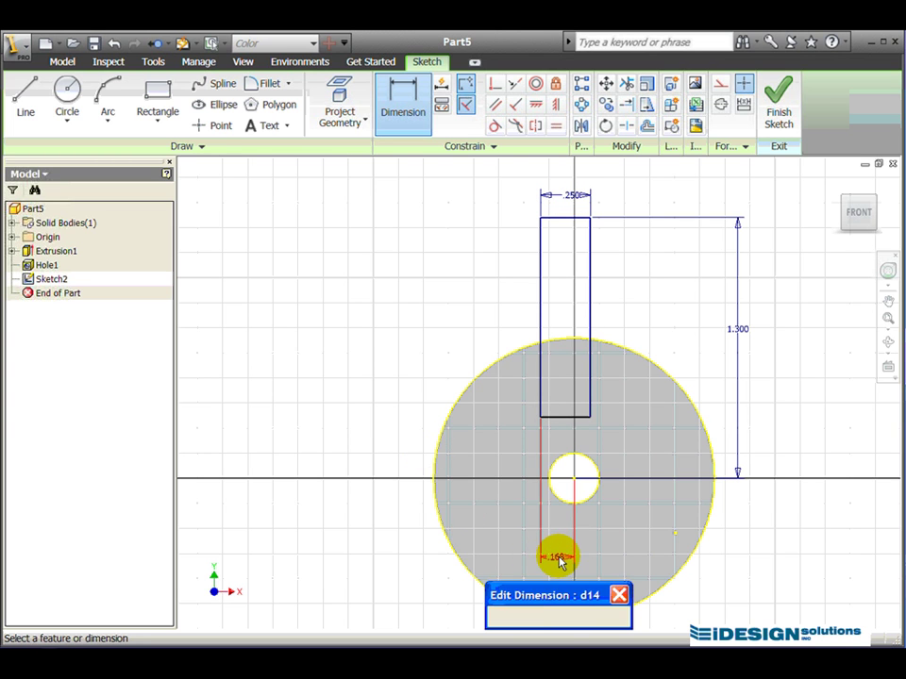
pyautogui.moveTo(543, 594); pyautogui.dragTo(376, 379)
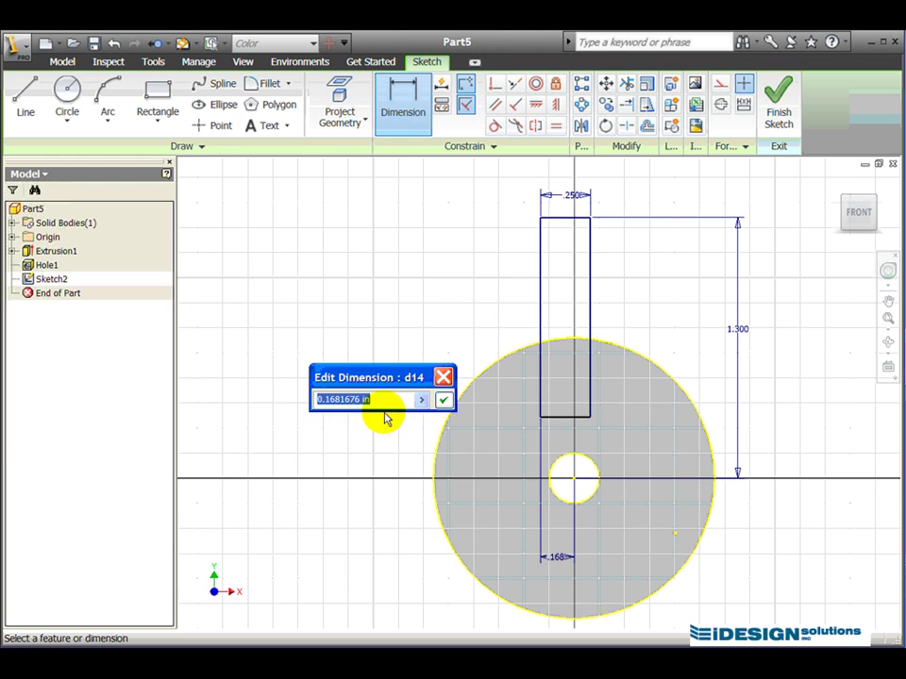
pyautogui.press('BackSpace')
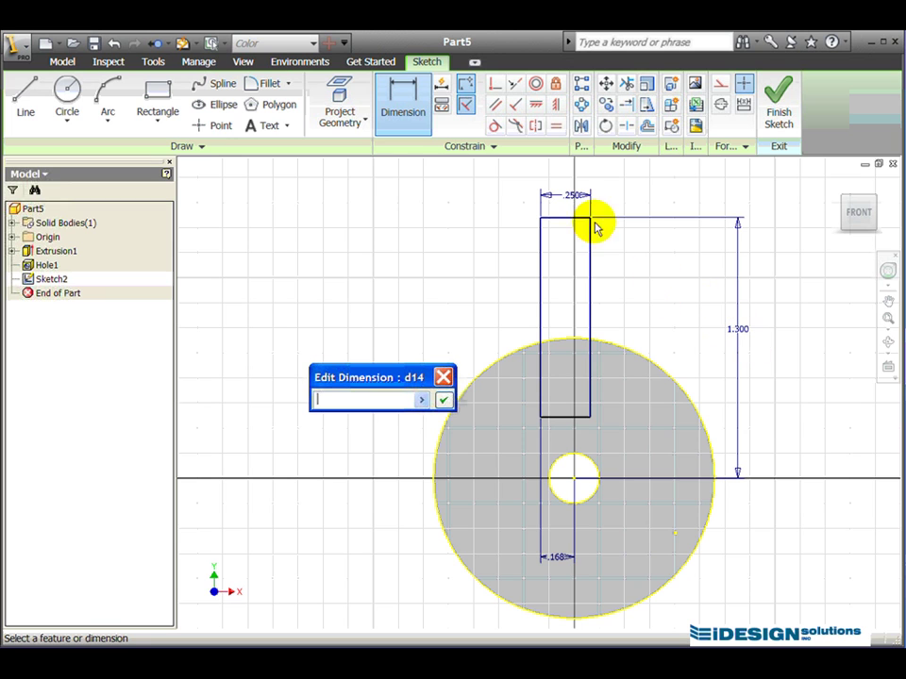
pyautogui.click(569, 198)
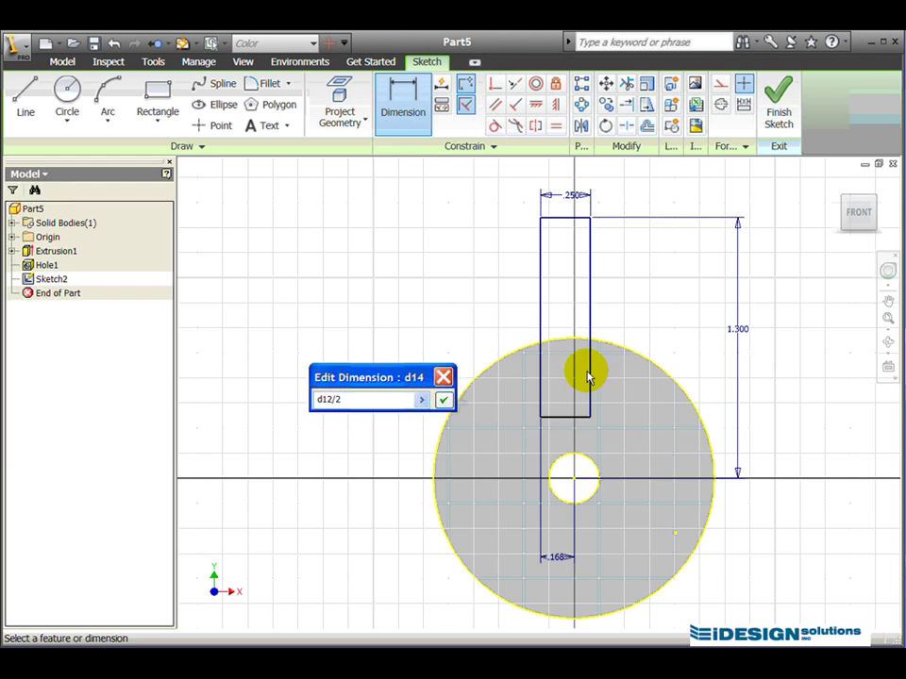
pyautogui.click(442, 400)
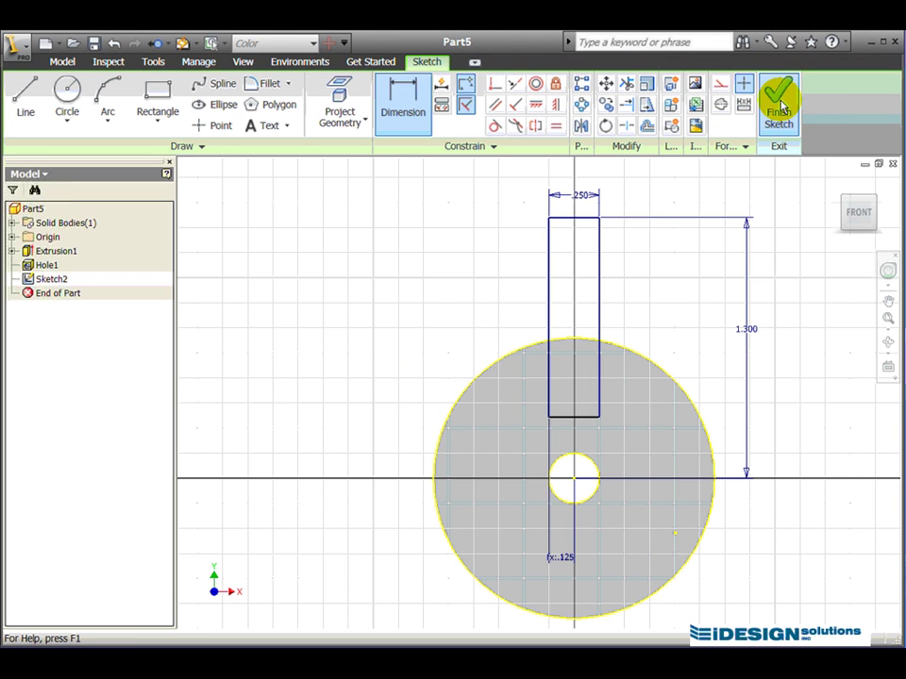
# Finish Sketch2, return to the home isometric view and select the cylinder's front face.
pyautogui.click(780, 104)
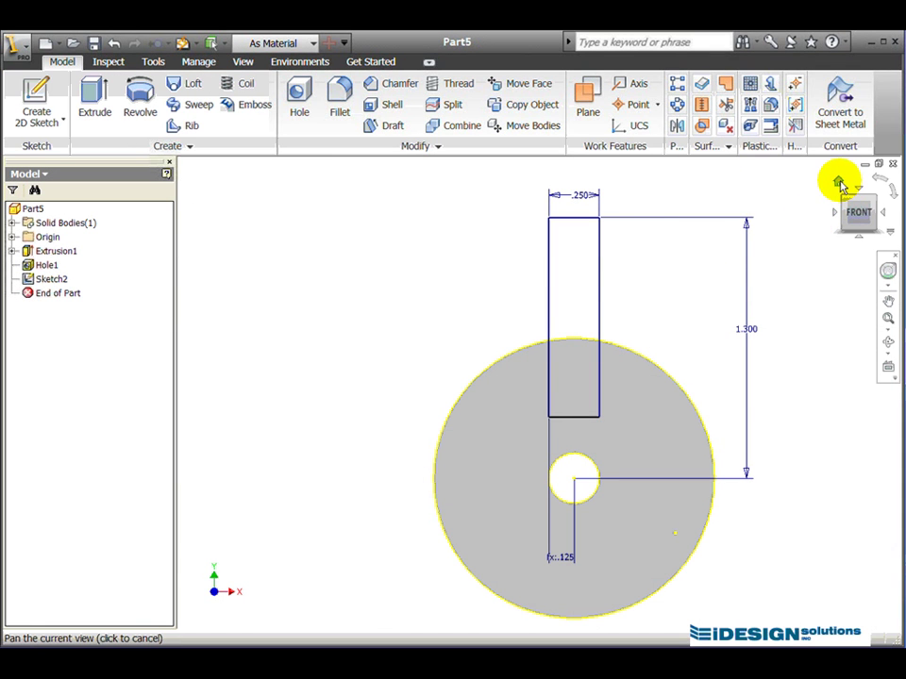
pyautogui.click(840, 183)
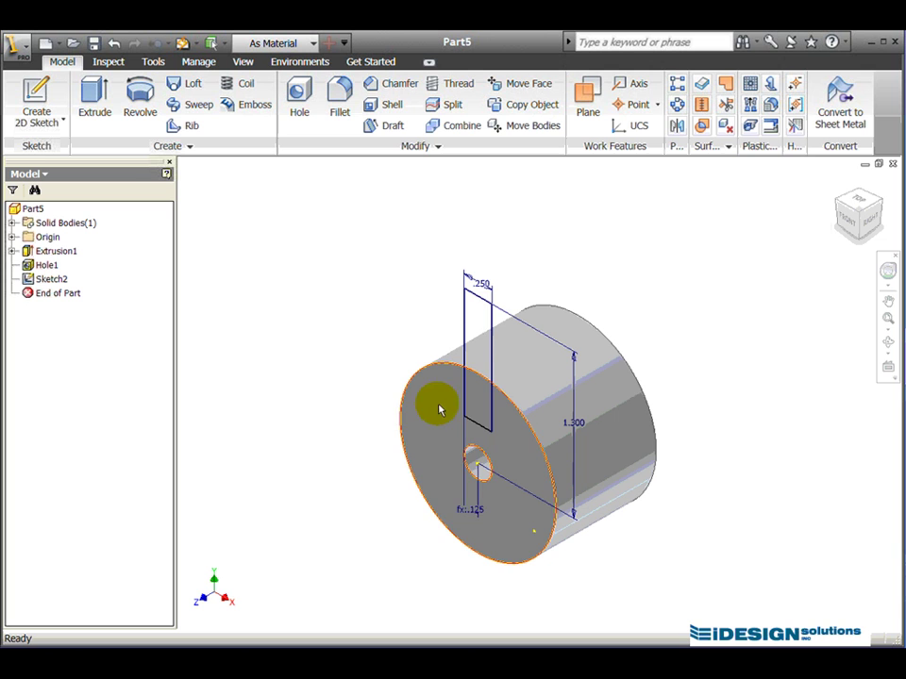
pyautogui.click(439, 409)
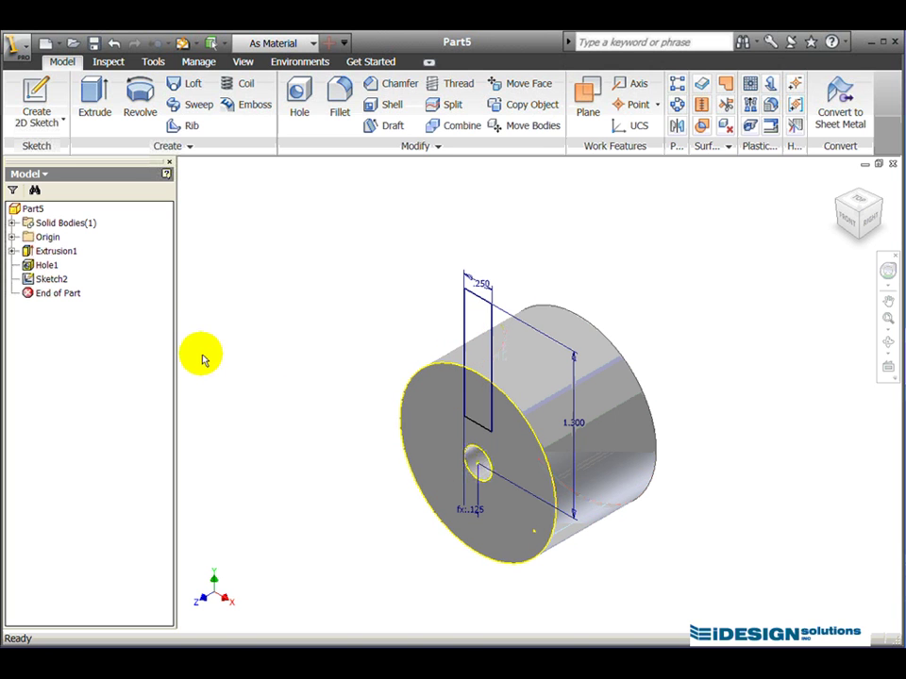
# Extrude the rectangle profile 0.9 in one backward direction to form the wing on the cylinder.
pyautogui.click(98, 104)
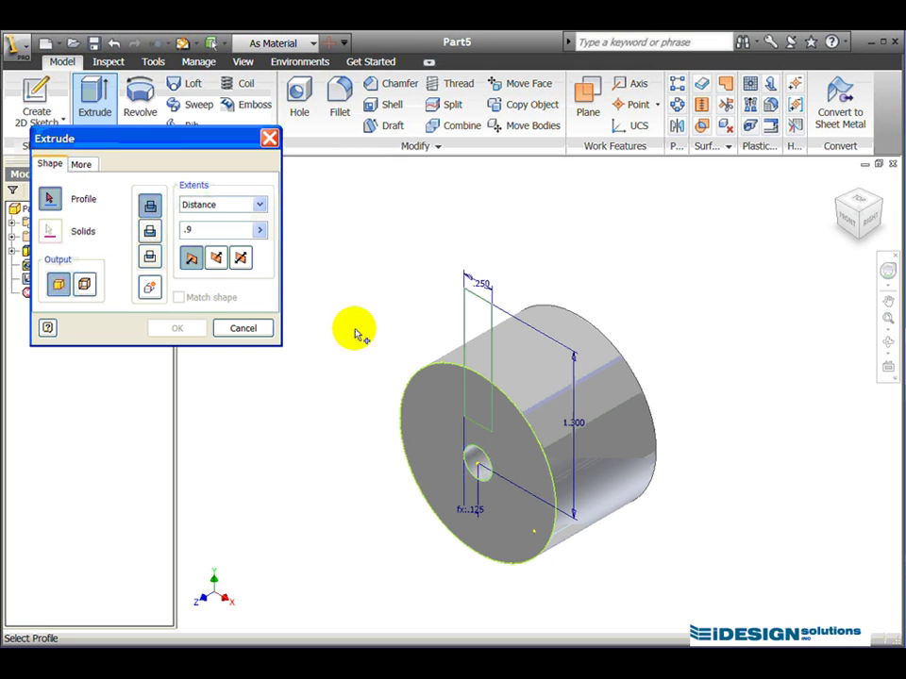
pyautogui.click(481, 351)
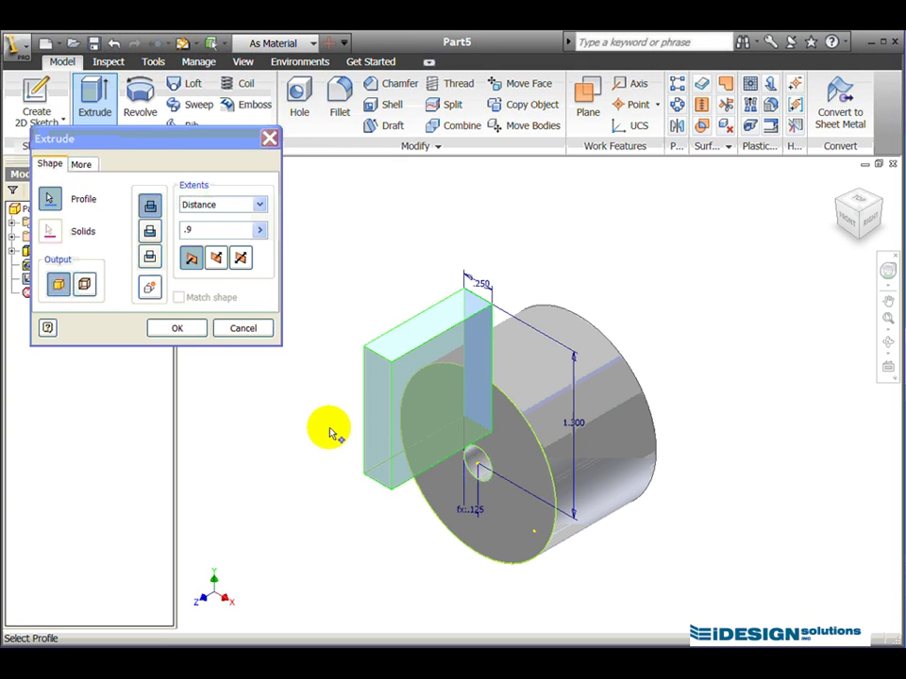
pyautogui.click(189, 258)
pyautogui.click(216, 258)
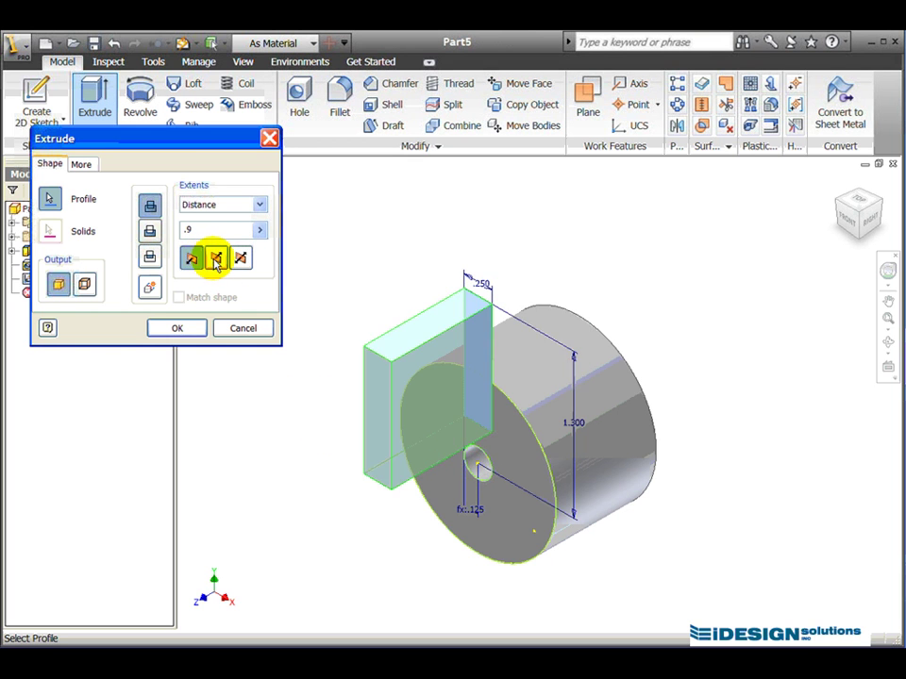
pyautogui.click(189, 258)
pyautogui.click(241, 258)
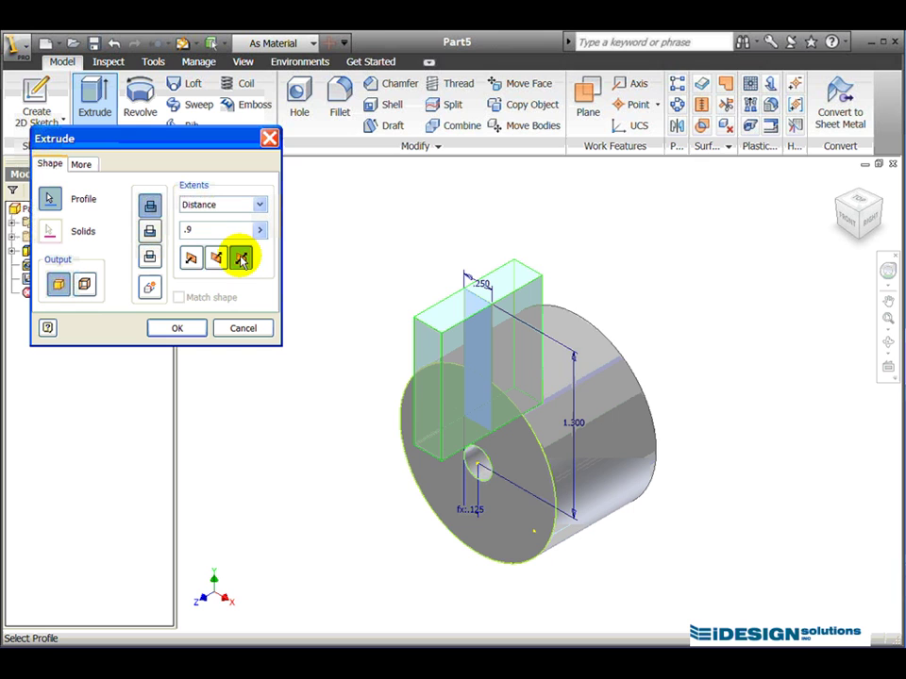
pyautogui.click(216, 258)
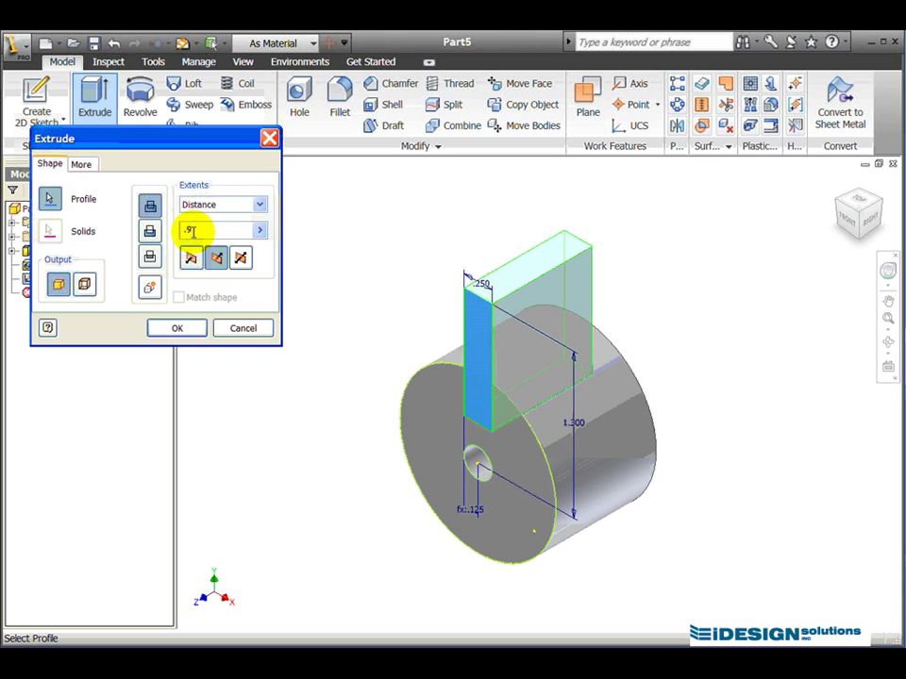
pyautogui.click(184, 332)
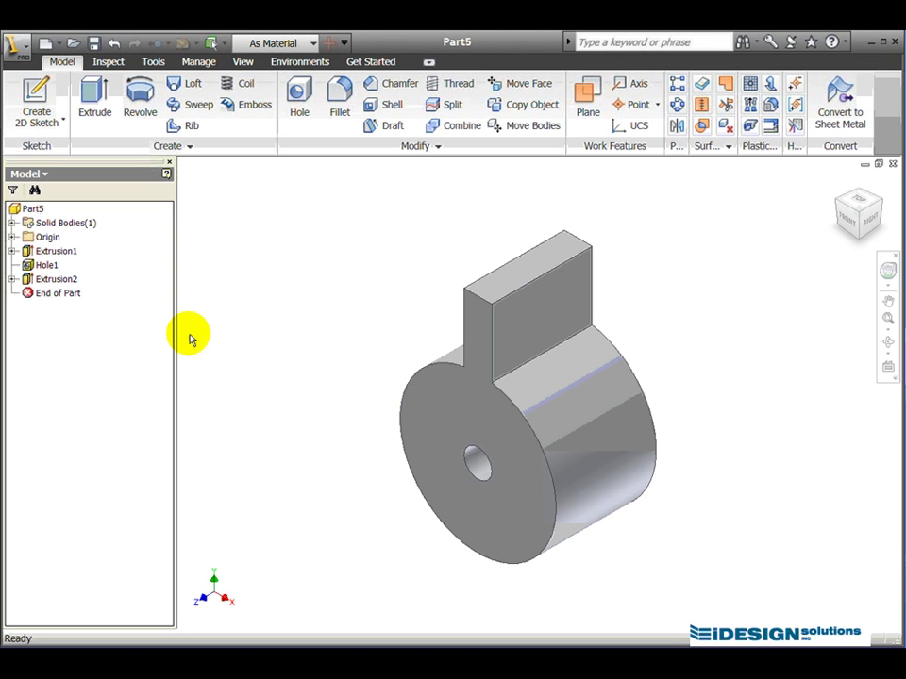
# Check the reference PDF, then place a hole on the wing's front face referenced to its top and side edges.
pyautogui.hotkey('alt', 'Tab')
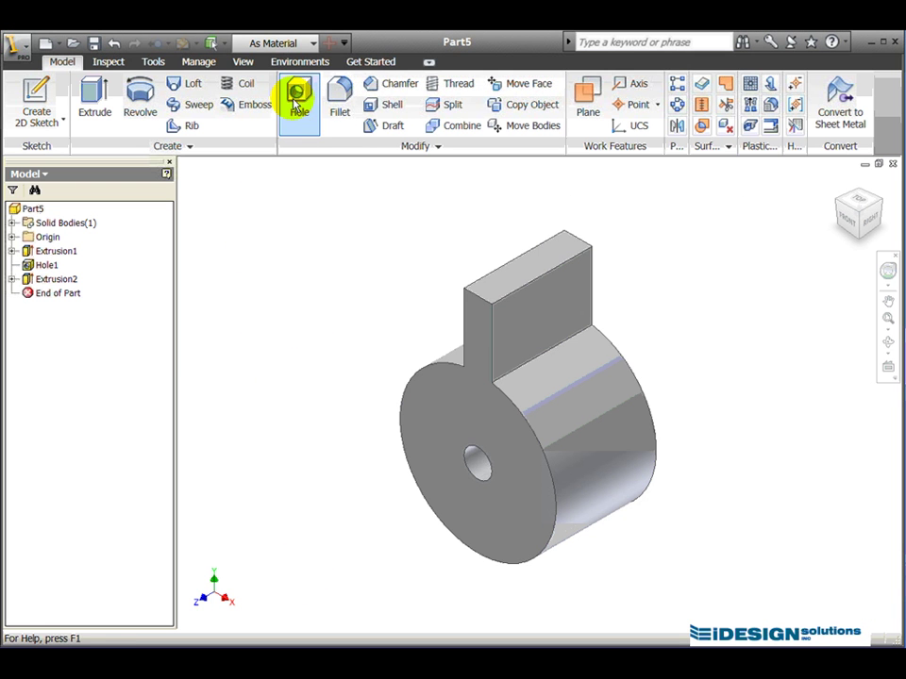
pyautogui.click(297, 93)
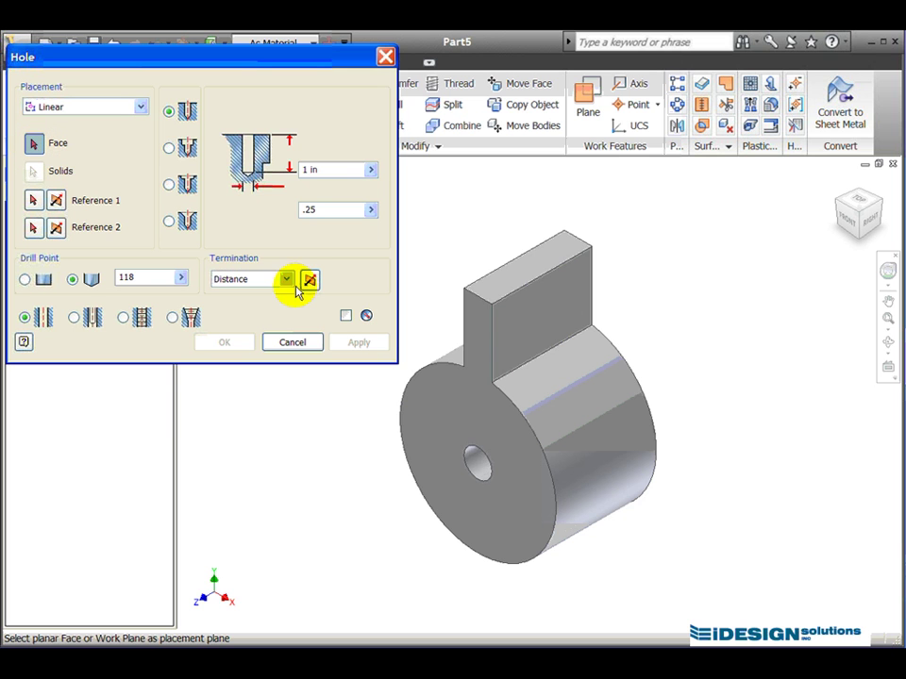
pyautogui.click(534, 321)
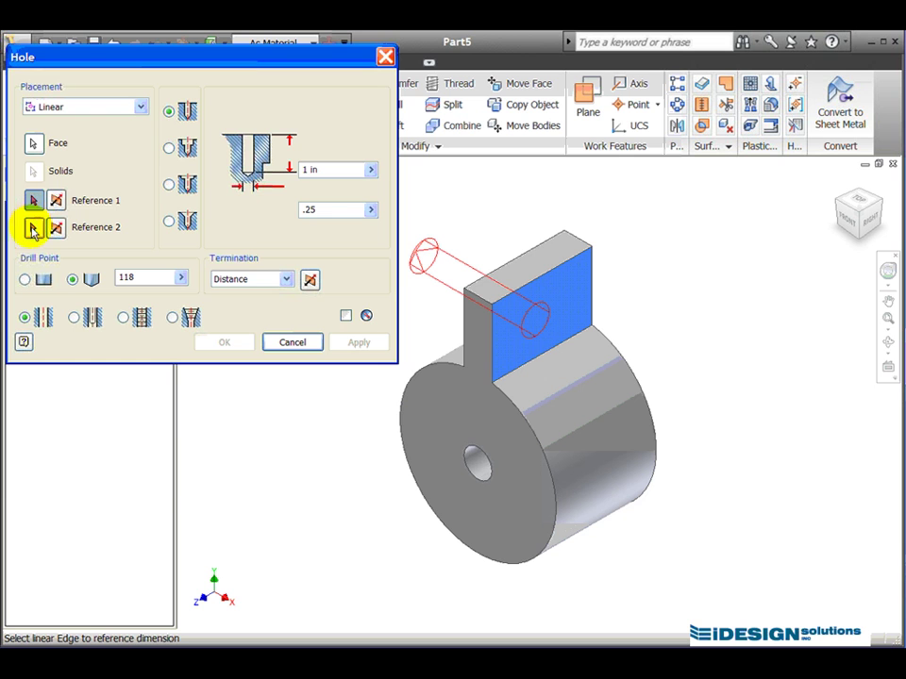
pyautogui.click(531, 289)
pyautogui.click(492, 347)
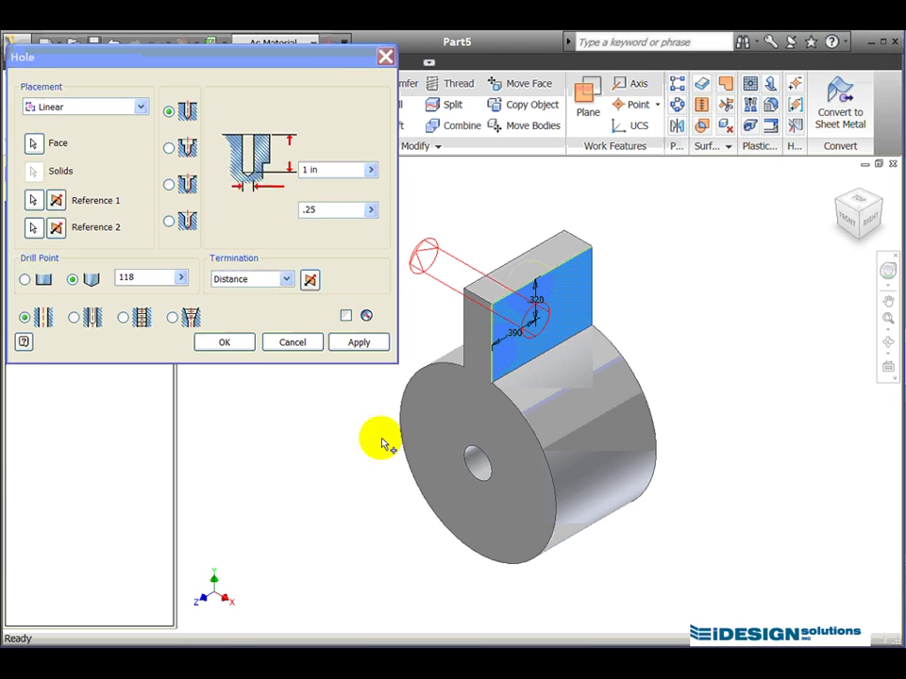
# Set the hole's offsets to 0.300 from the top edge and 0.450 from the side edge.
pyautogui.click(535, 306)
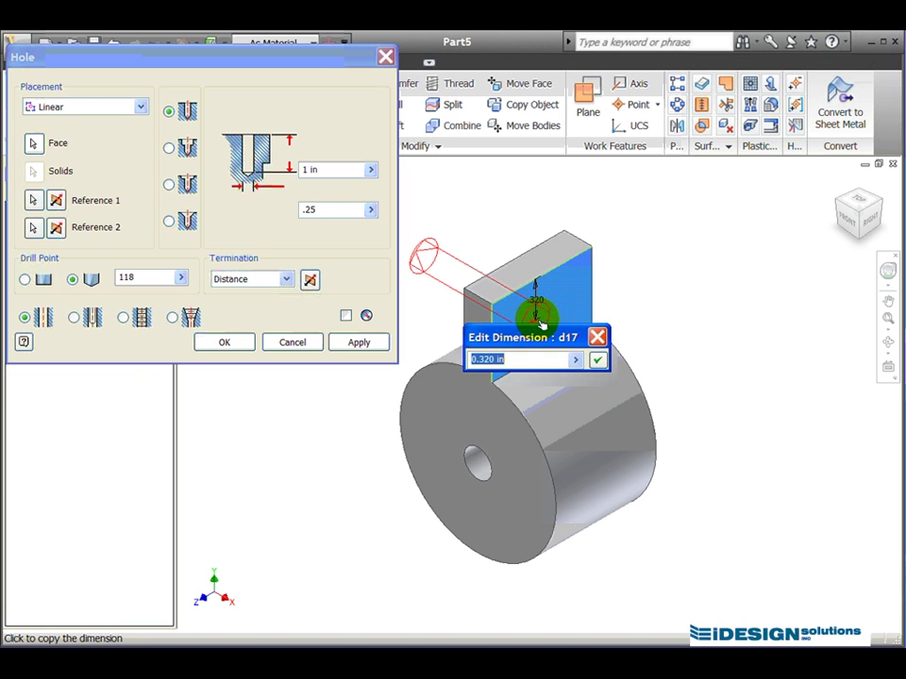
pyautogui.write('.3')
pyautogui.press('Return')
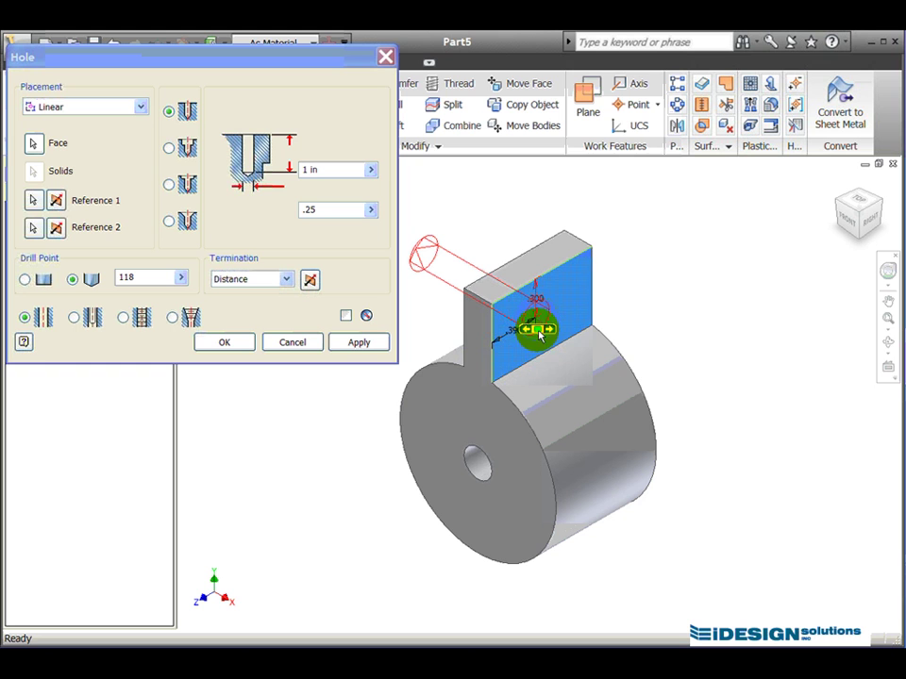
pyautogui.click(514, 337)
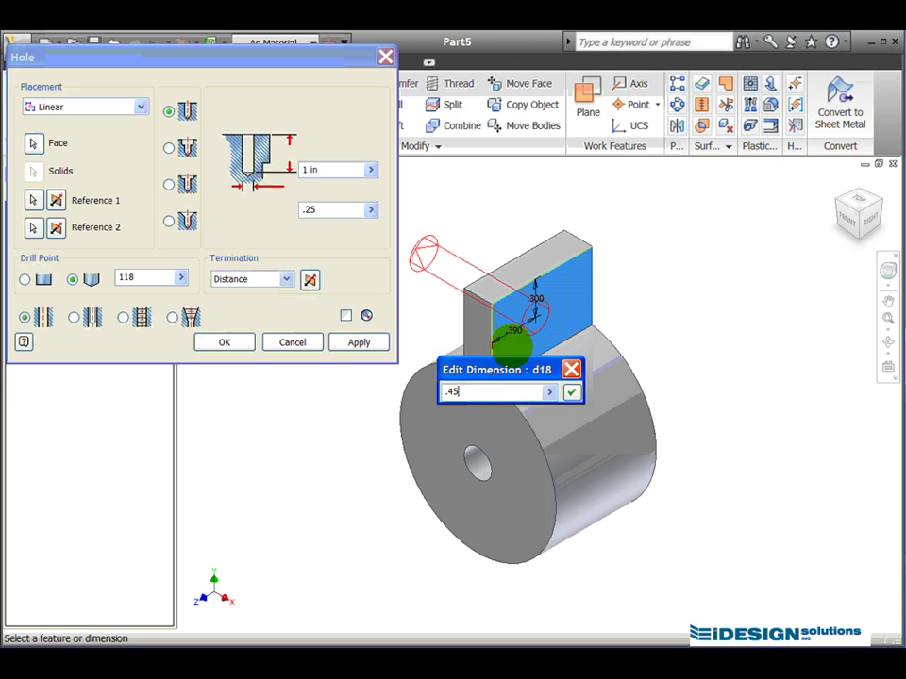
pyautogui.write('.45')
pyautogui.click(572, 391)
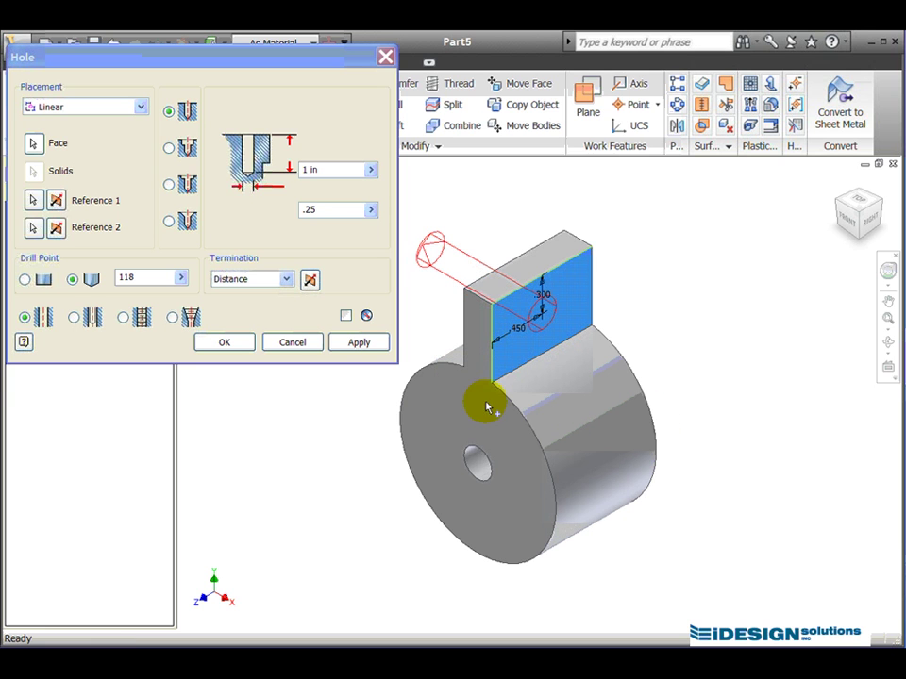
# Make the wing hole Through All with a 0.13 diameter and create it.
pyautogui.click(285, 279)
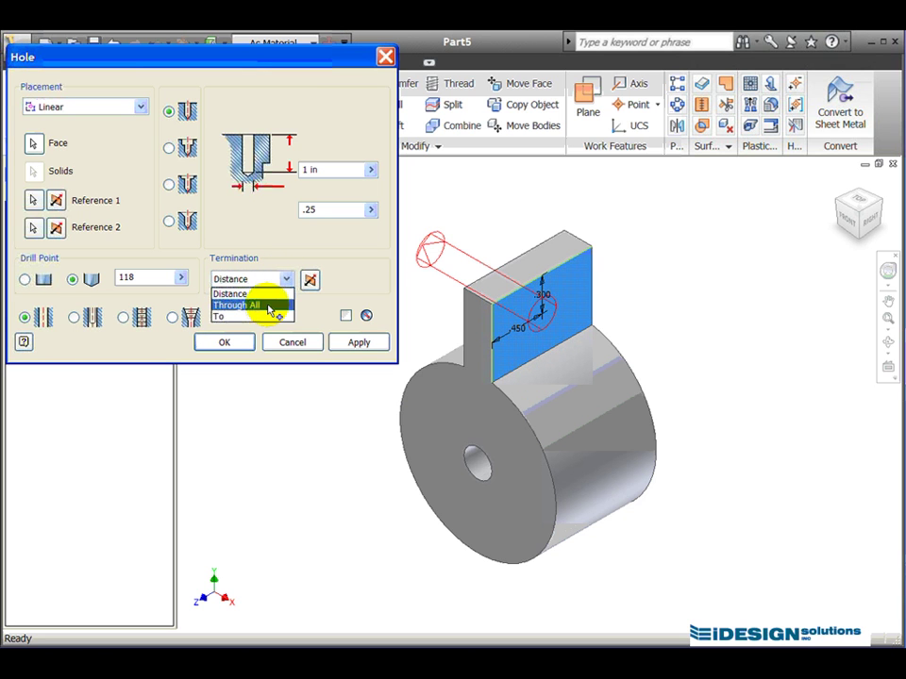
pyautogui.click(267, 307)
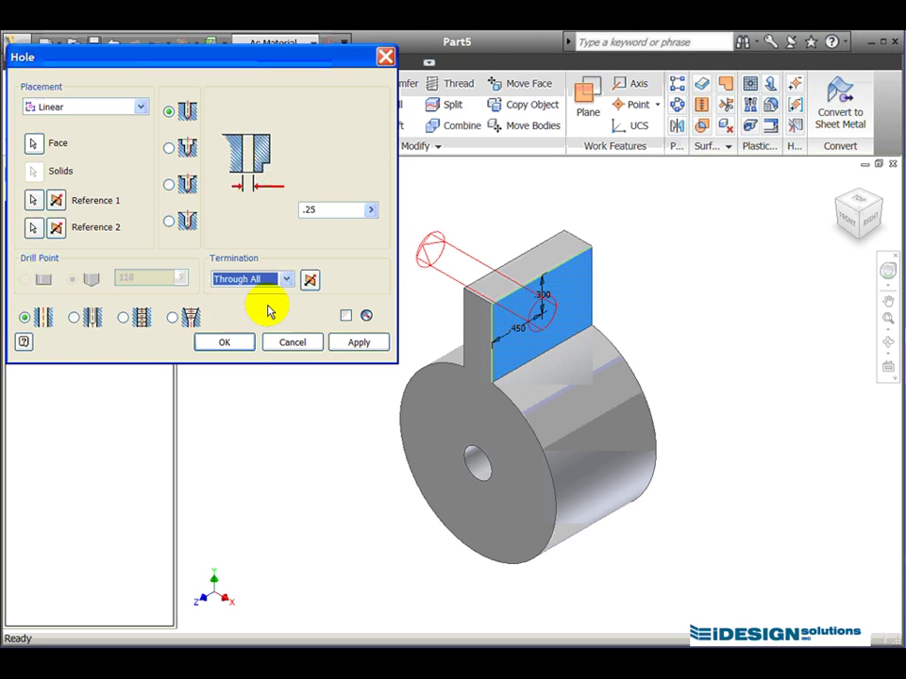
pyautogui.moveTo(329, 208); pyautogui.dragTo(278, 215)
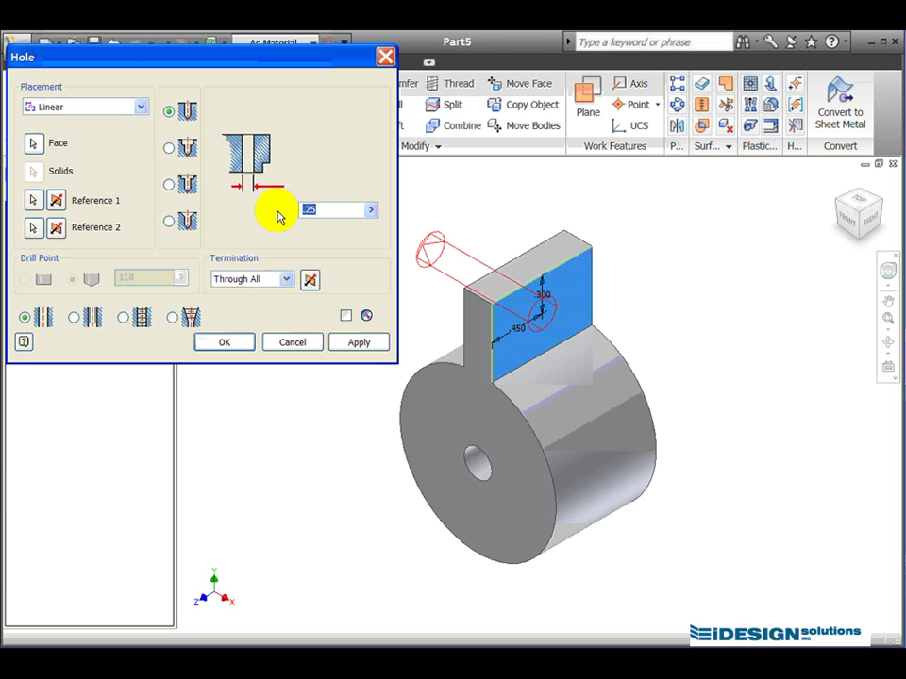
pyautogui.write('.13')
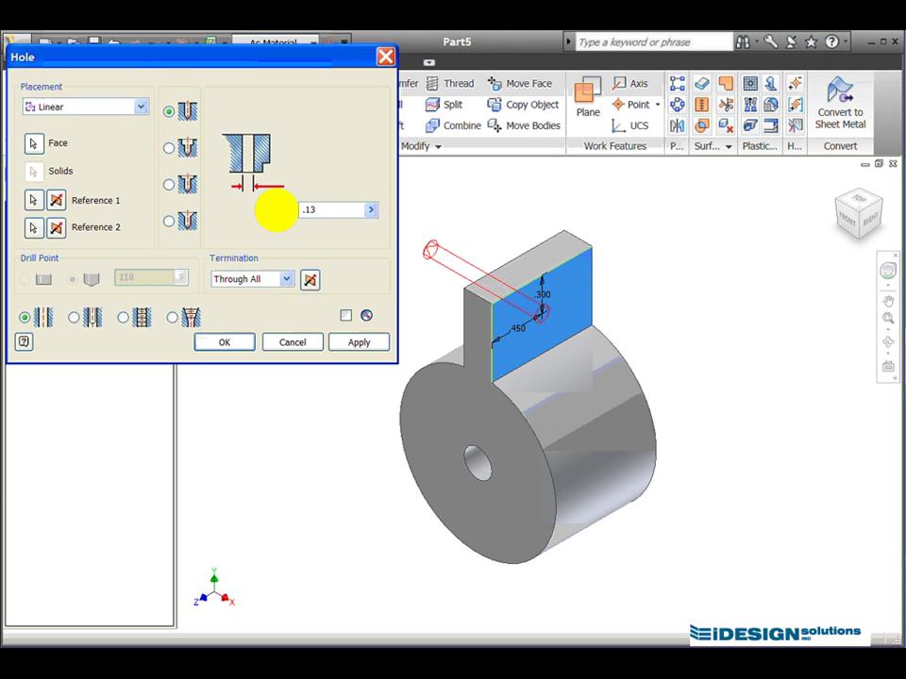
pyautogui.click(235, 343)
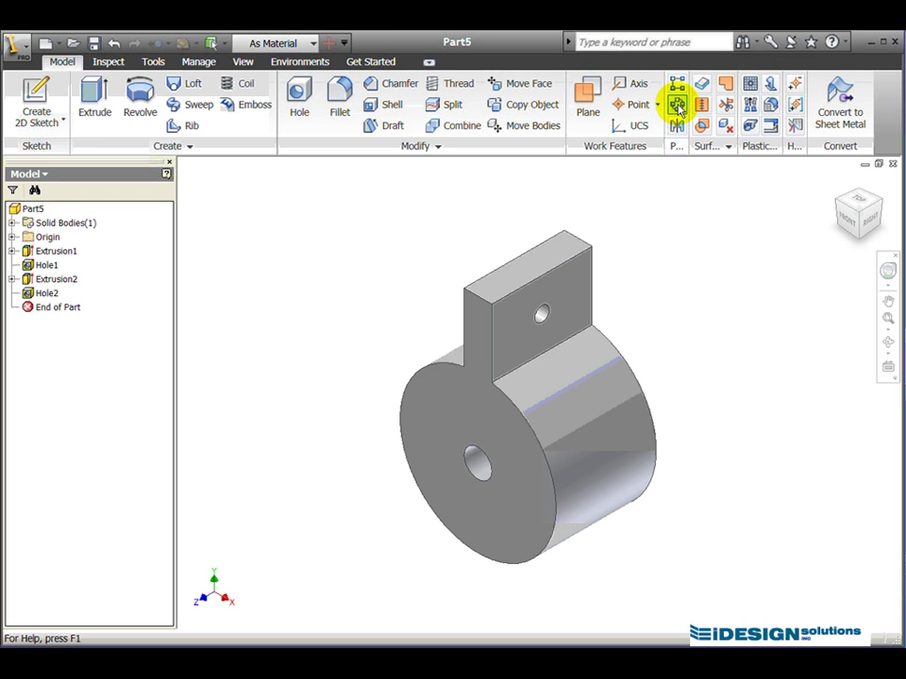
# Circular-pattern Extrusion2 and Hole2 four times over 360 deg about the central shaft hole.
pyautogui.click(677, 106)
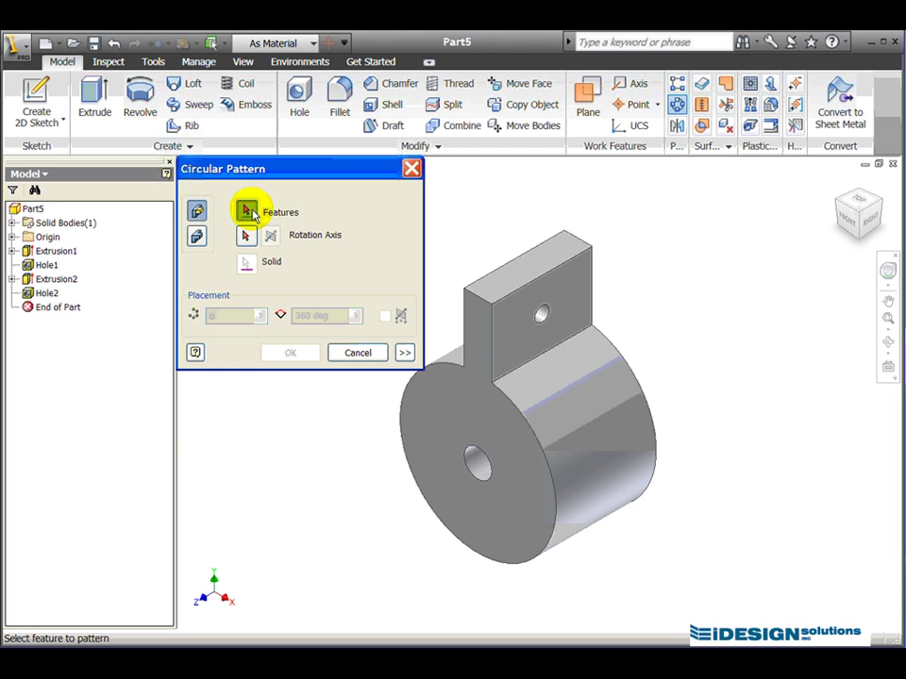
pyautogui.click(490, 308)
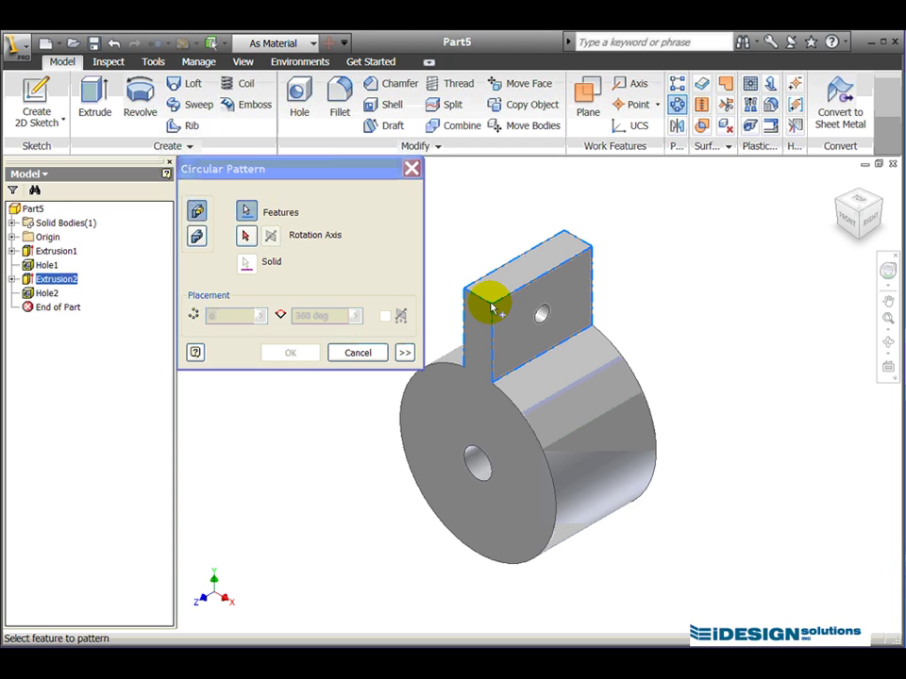
pyautogui.click(545, 317)
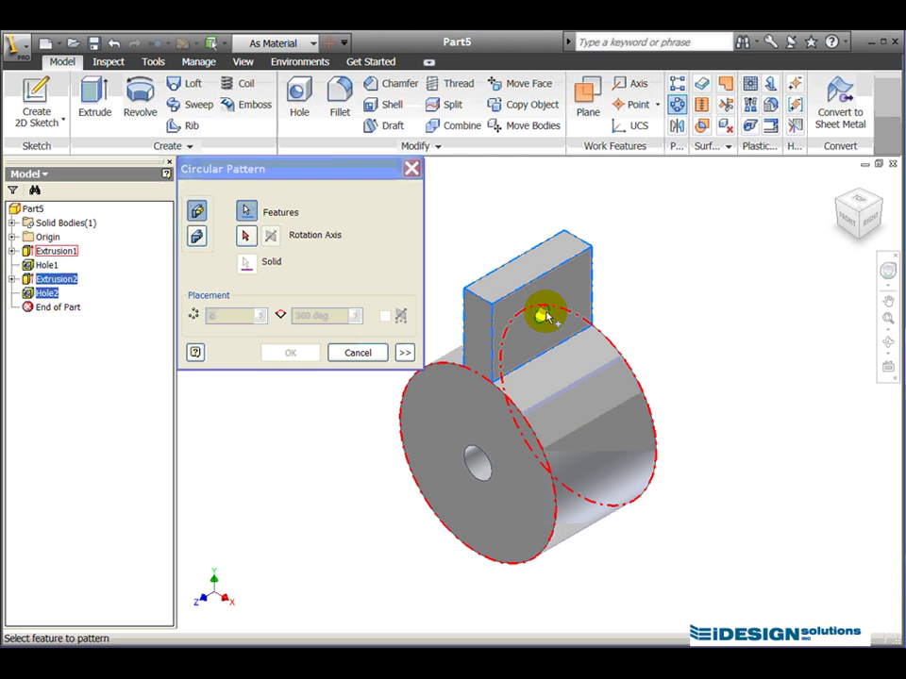
pyautogui.click(245, 235)
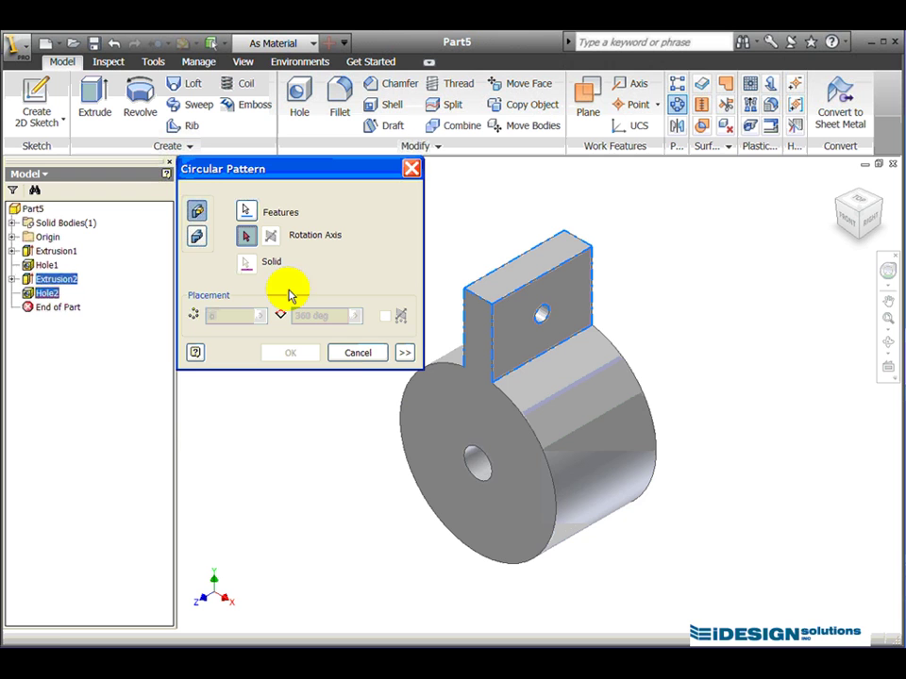
pyautogui.click(474, 467)
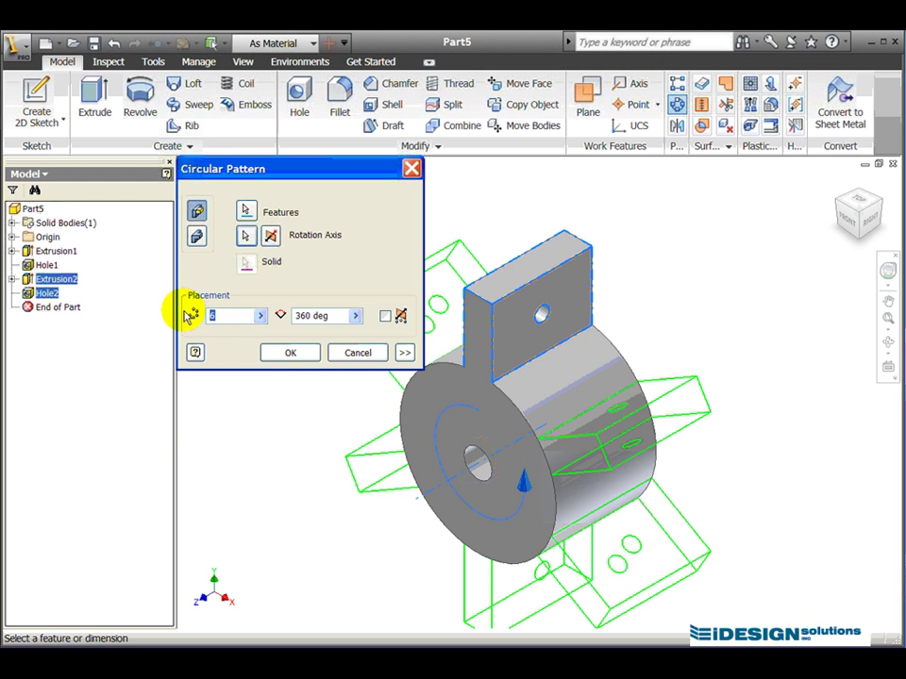
pyautogui.write('4')
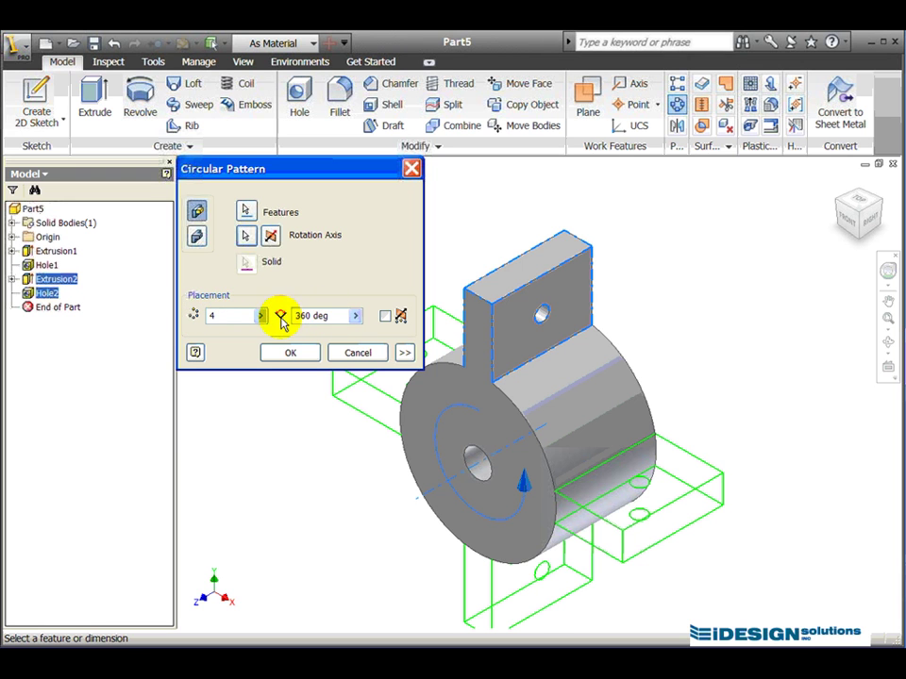
pyautogui.doubleClick(296, 315)
pyautogui.click(323, 316)
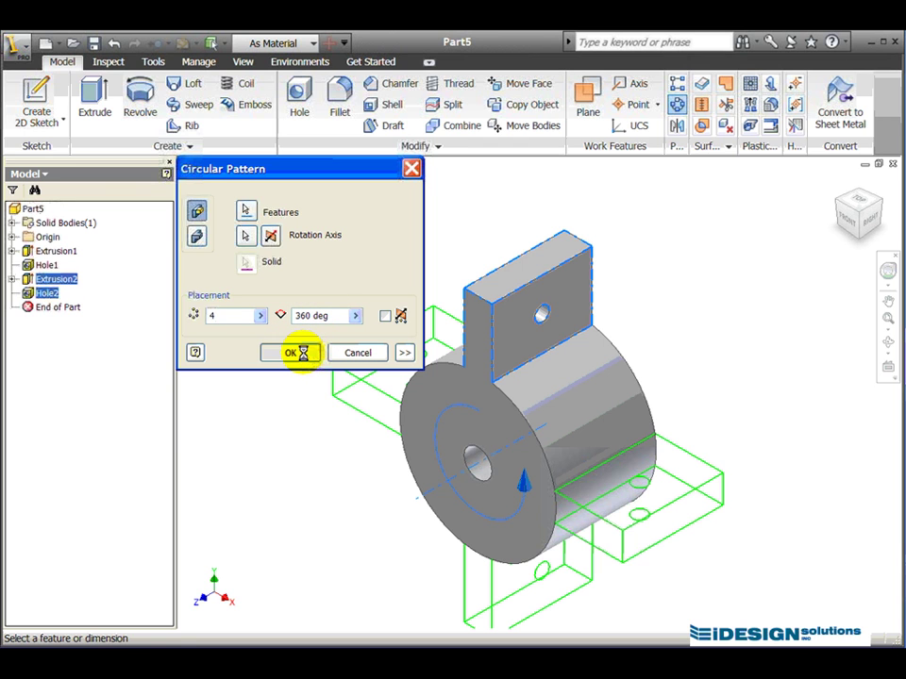
pyautogui.click(303, 356)
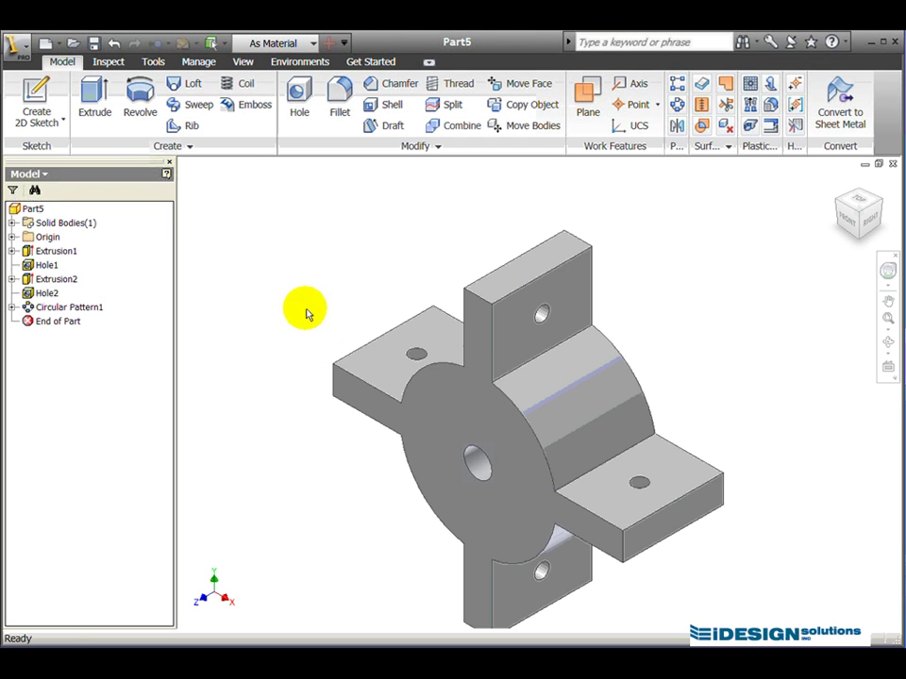
# Save the part, bringing up Save As in the gripper folder with the name Part5.ipt.
pyautogui.click(97, 45)
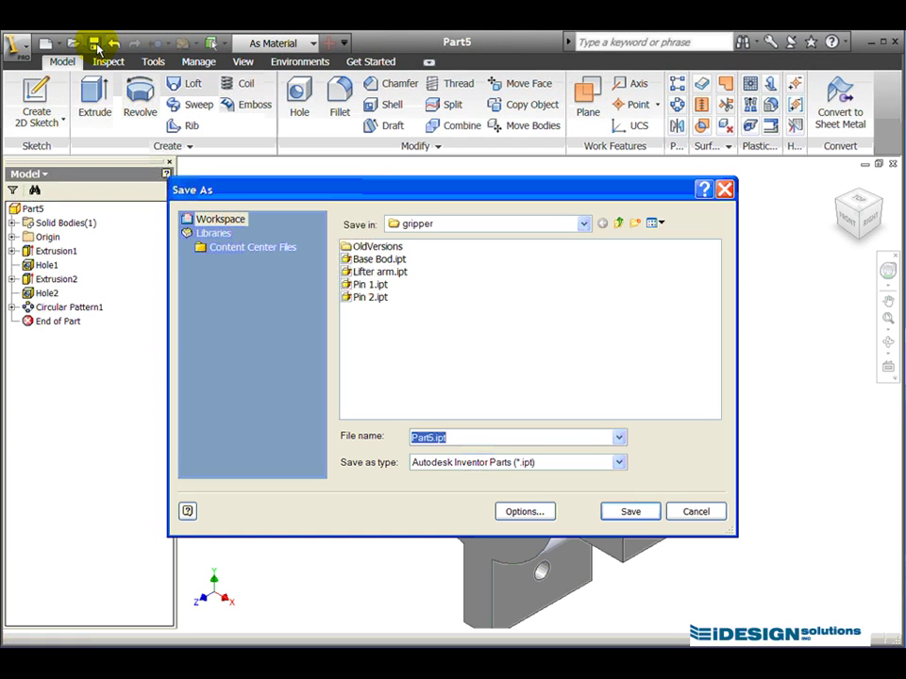